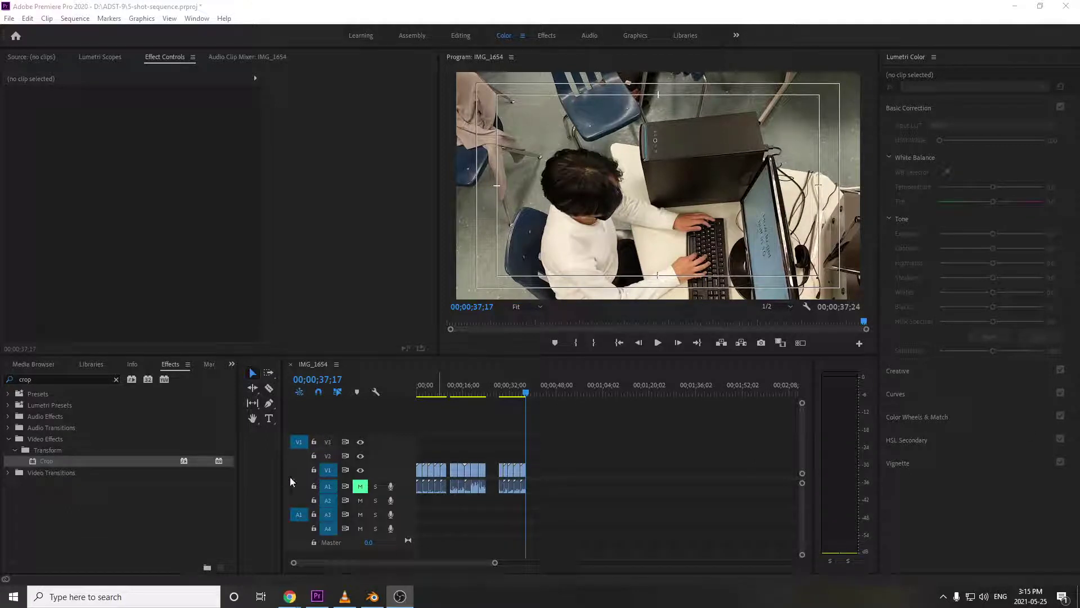
Copy the YouTube share link for the Vizzini Princess Bride video.
mouse_move(348, 592)
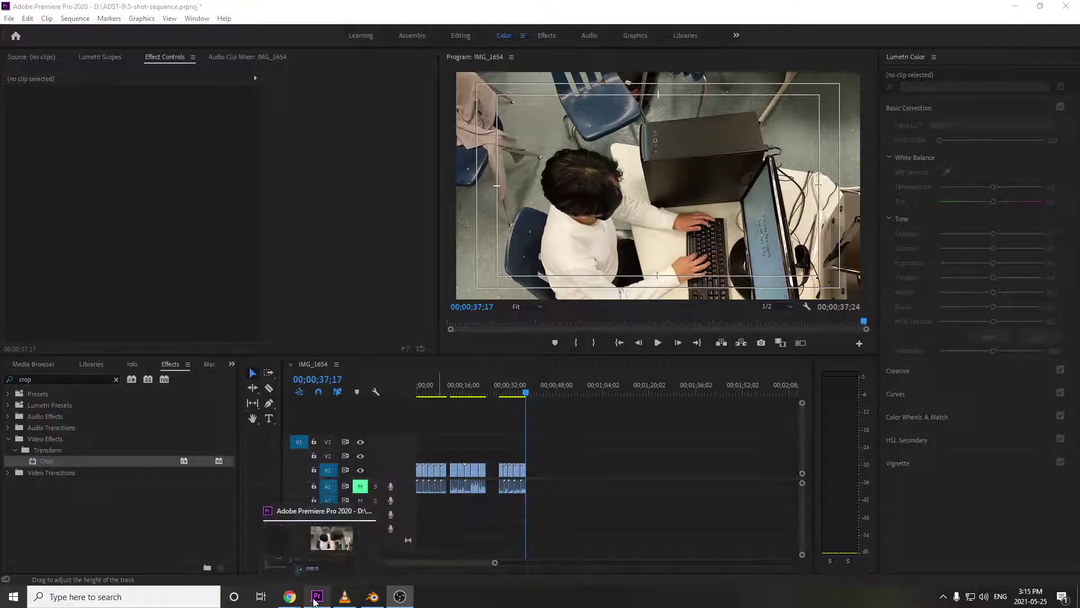
mouse_move(287, 595)
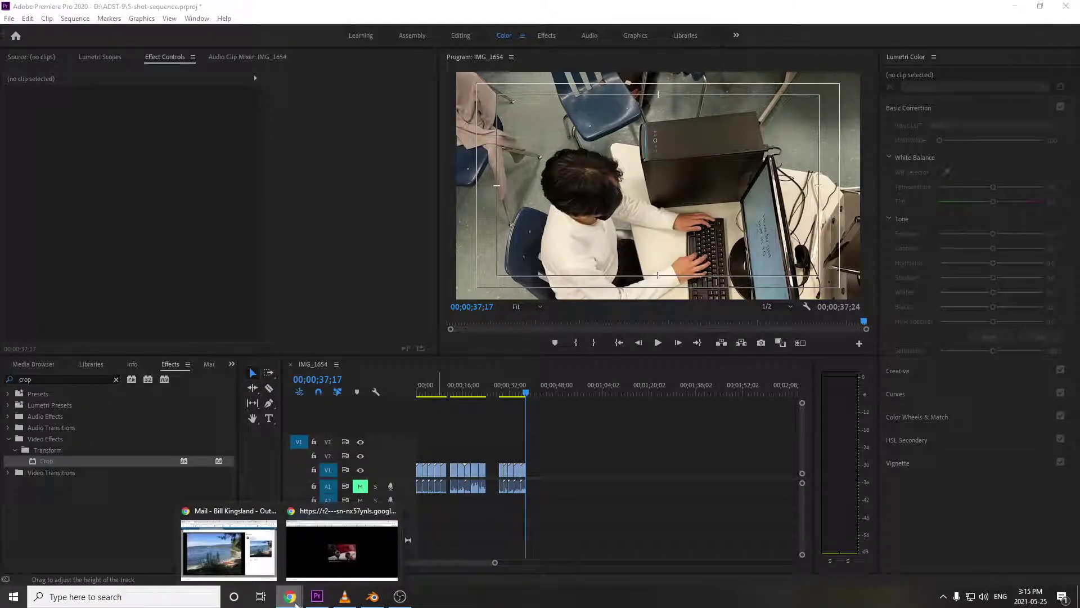
click(313, 552)
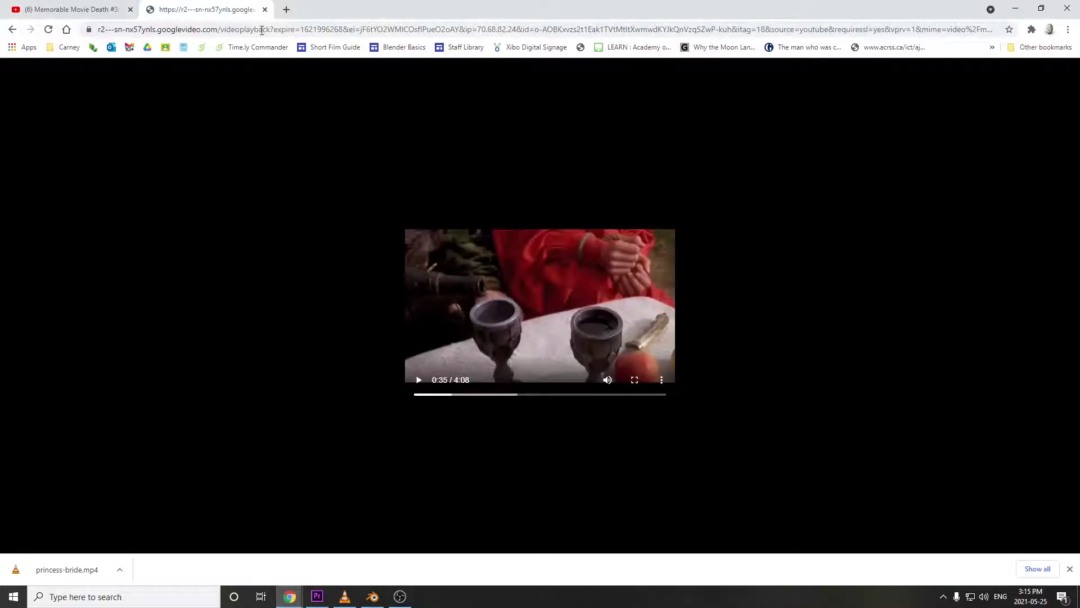
click(76, 10)
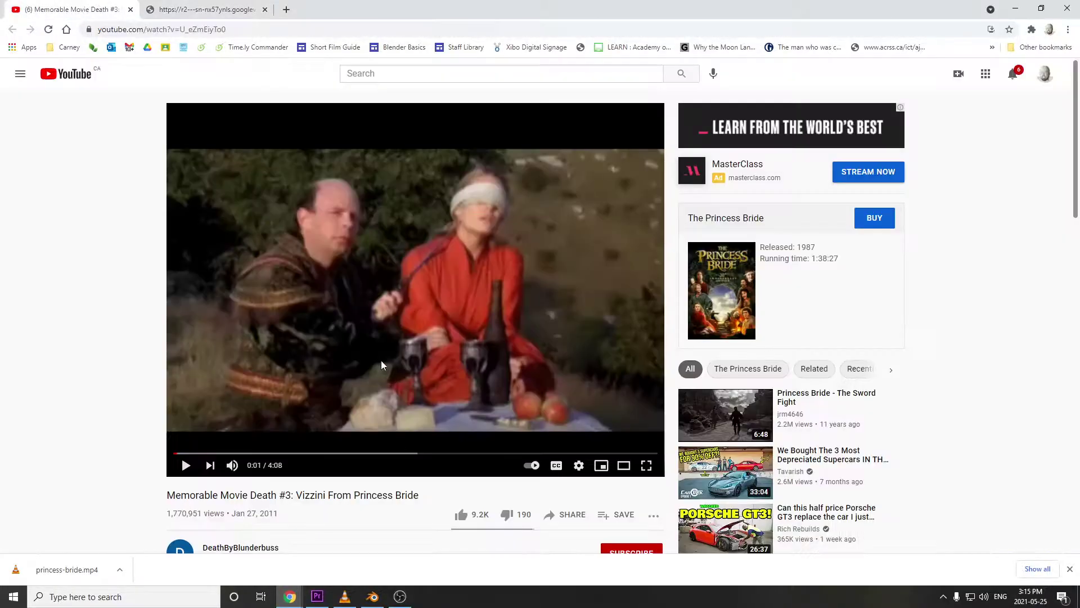
scroll(453, 396, down, 4)
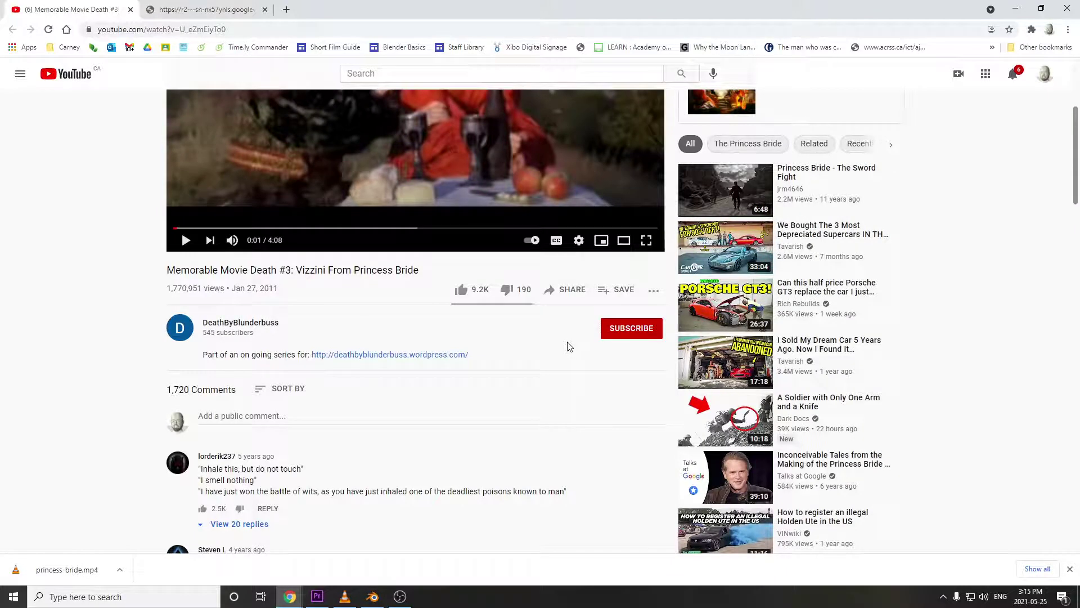
click(564, 290)
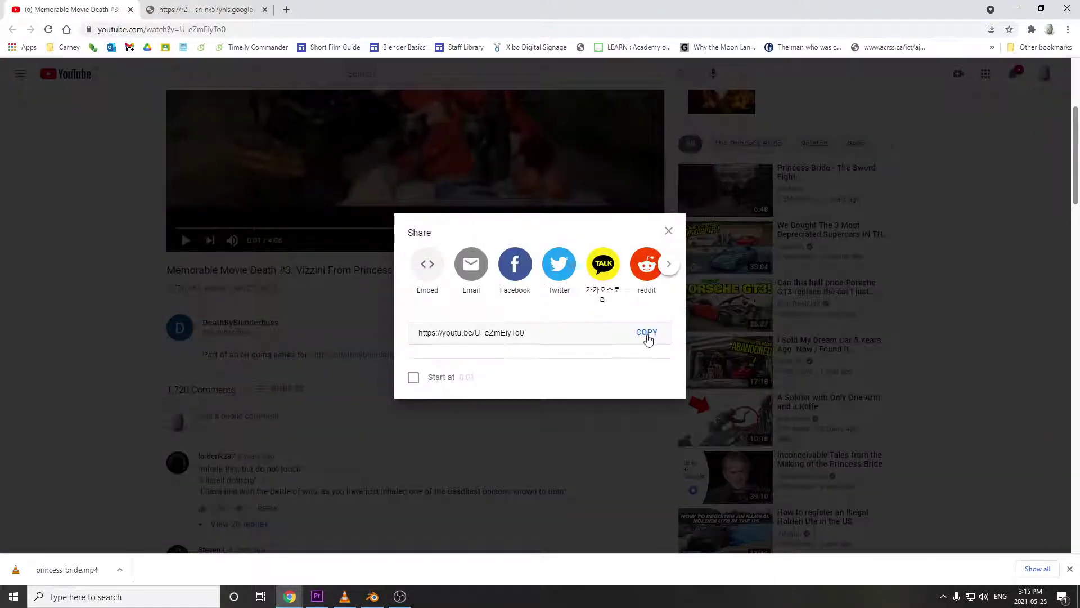
click(647, 333)
click(669, 231)
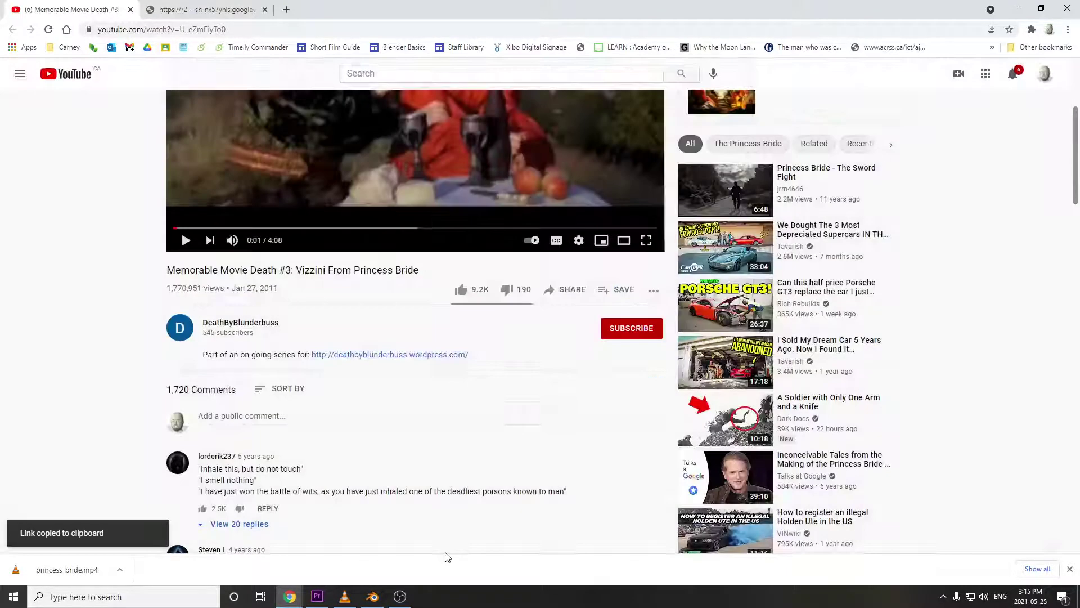
Play the copied YouTube link in VLC as a network stream, then pause it.
click(345, 598)
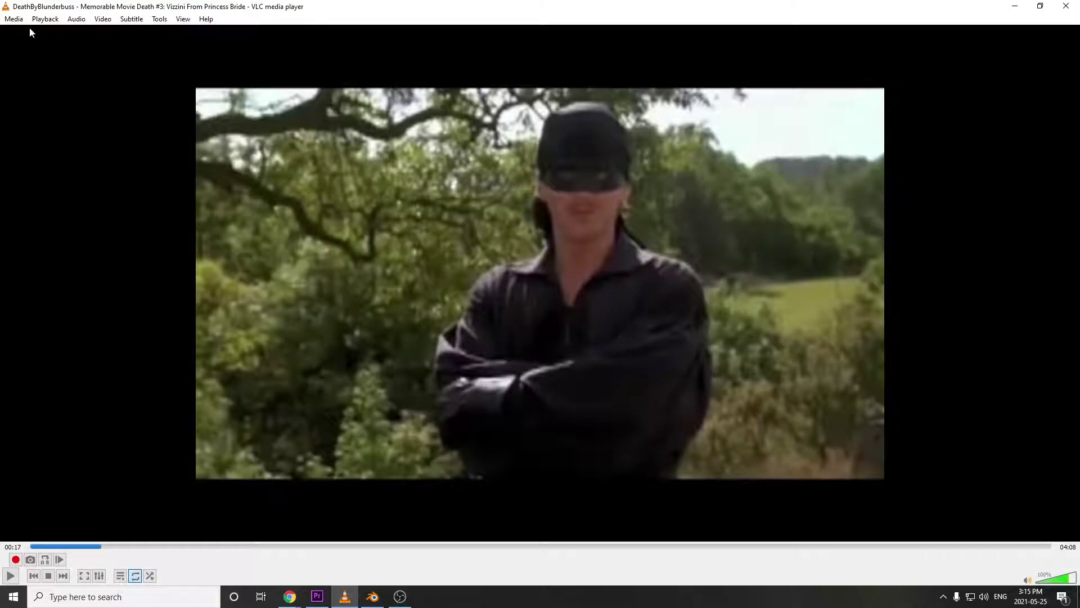
click(14, 19)
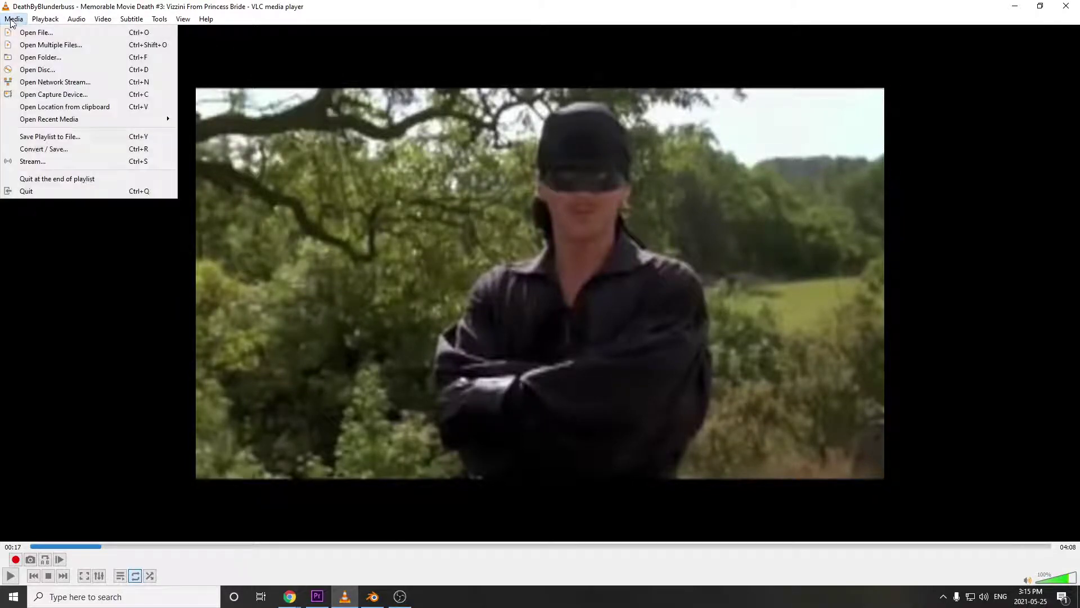
click(72, 82)
click(535, 241)
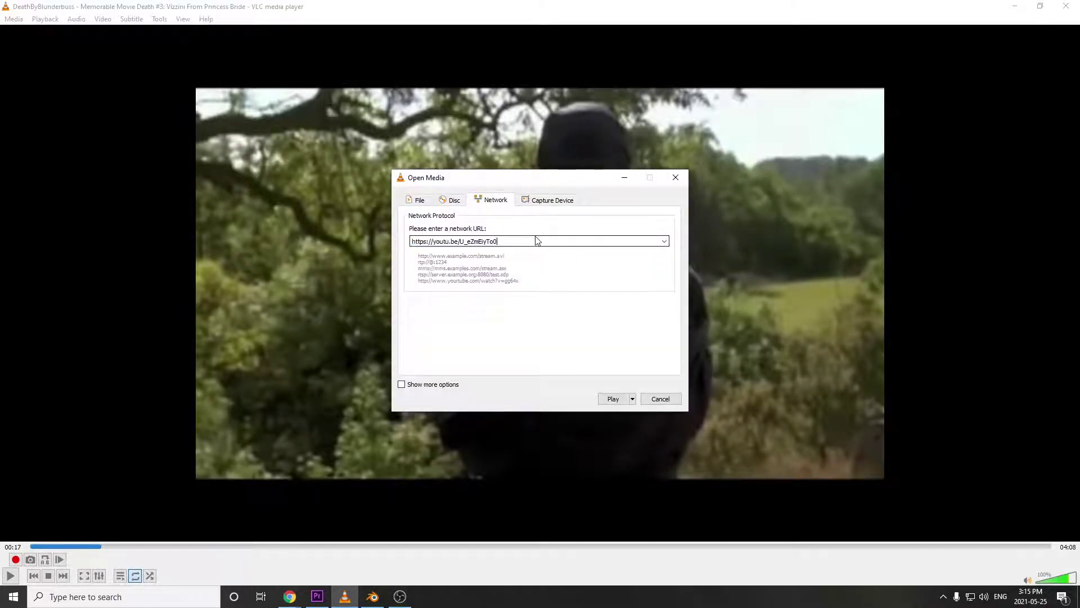
click(623, 397)
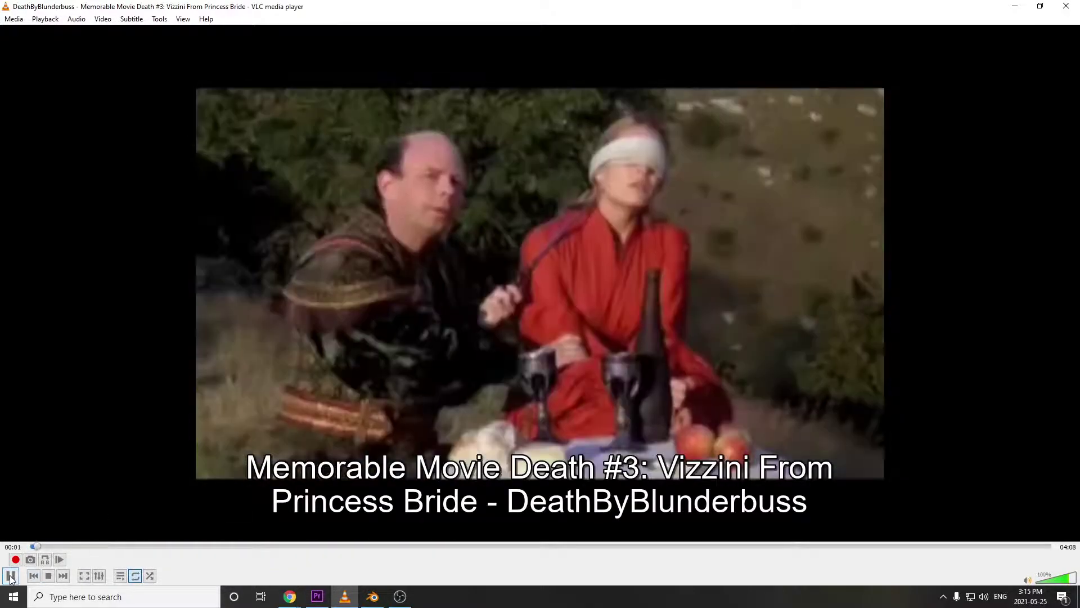
key(space)
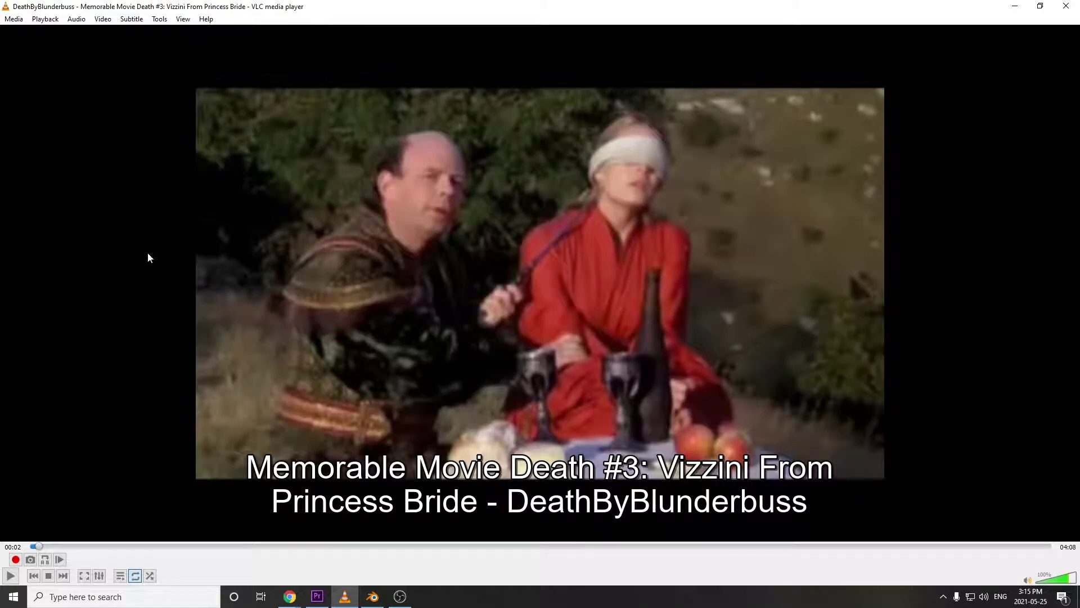
Copy the direct Location URL from VLC's Codec Information window.
click(162, 21)
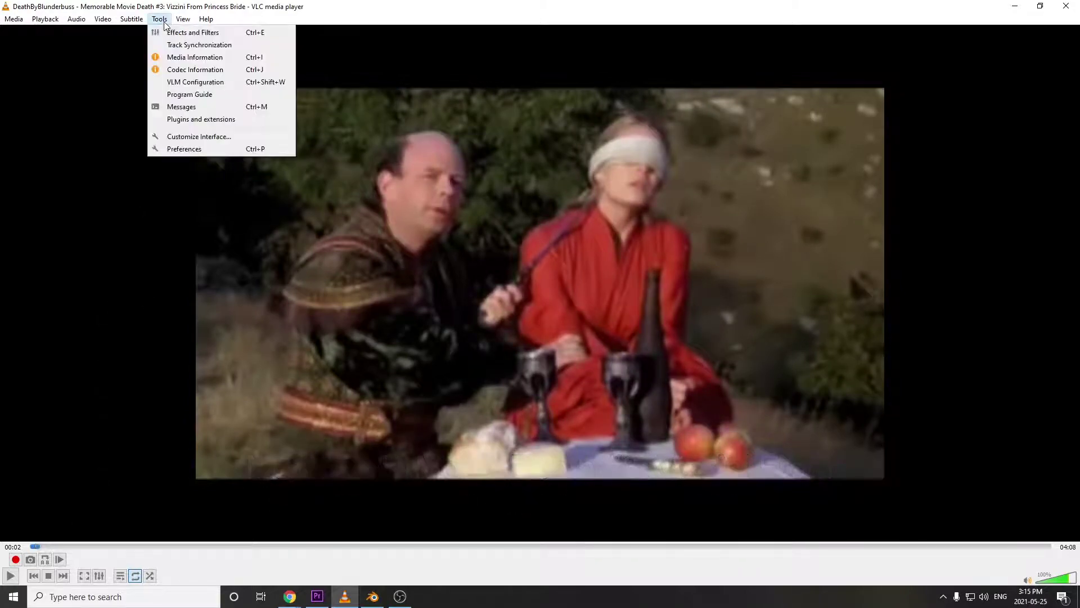
click(179, 70)
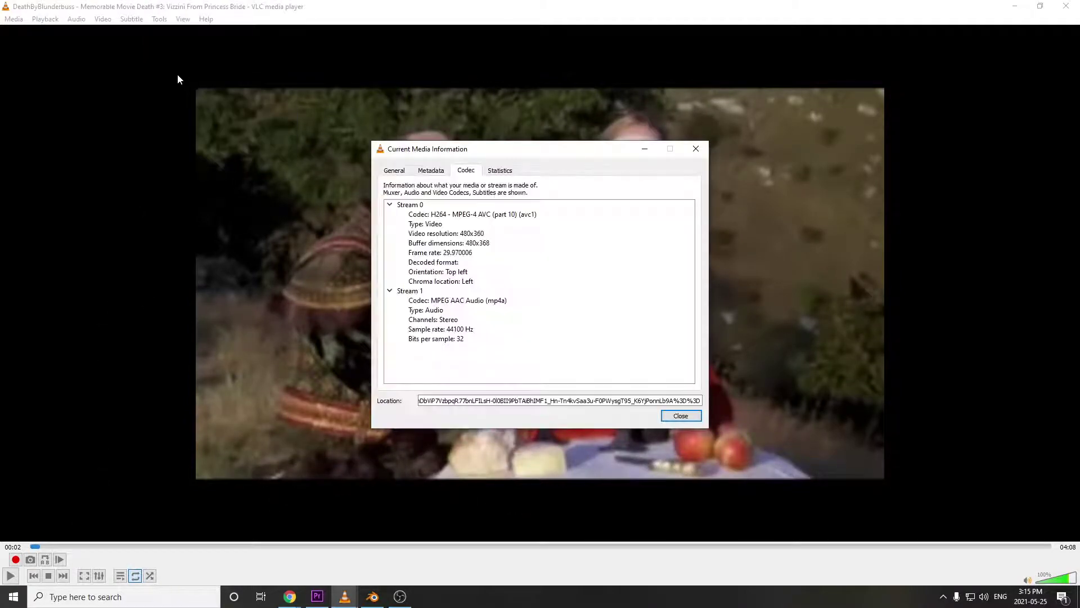
triple_click(466, 403)
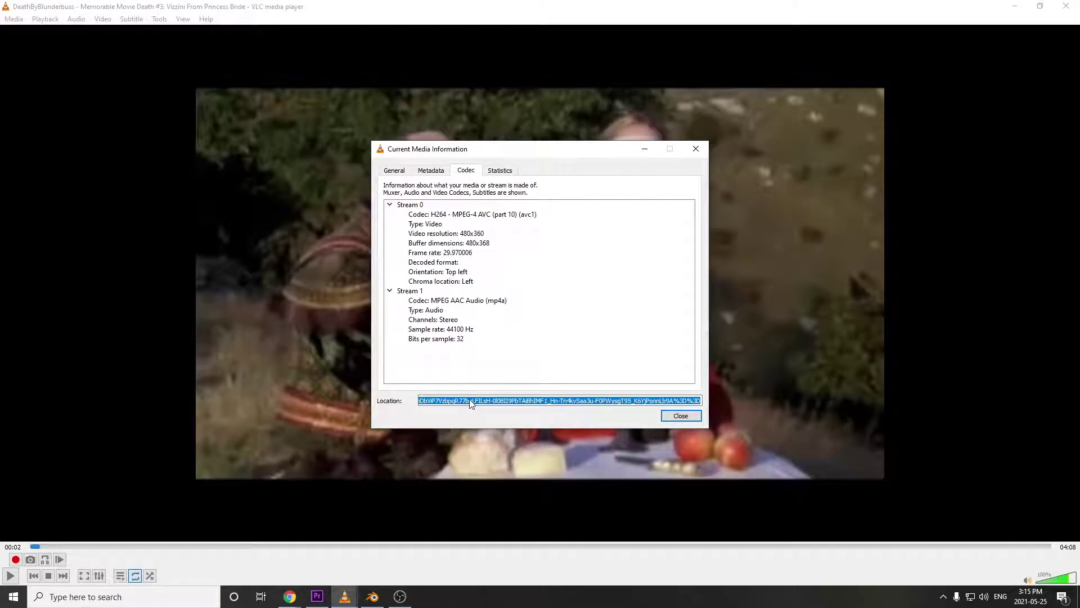
click(677, 415)
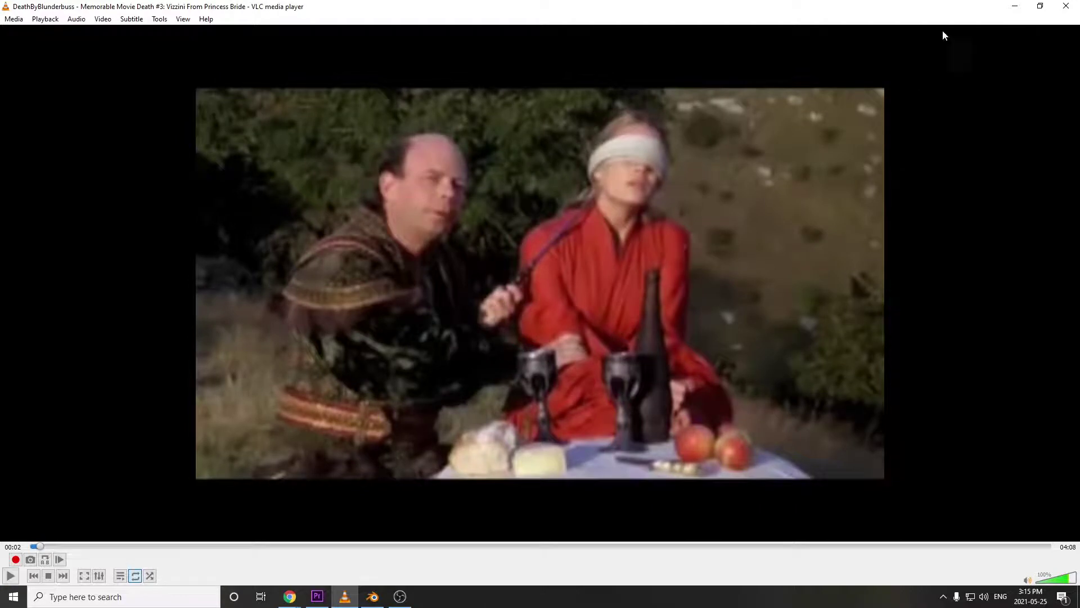
Load the direct video address in Chrome's second tab and pause the video.
click(1017, 9)
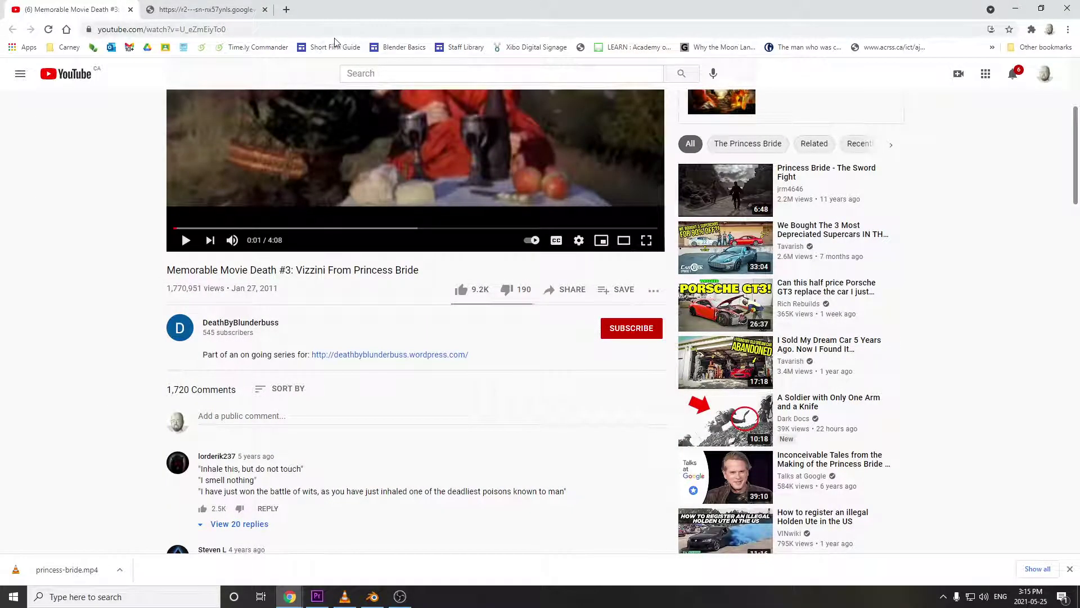
click(214, 9)
click(298, 28)
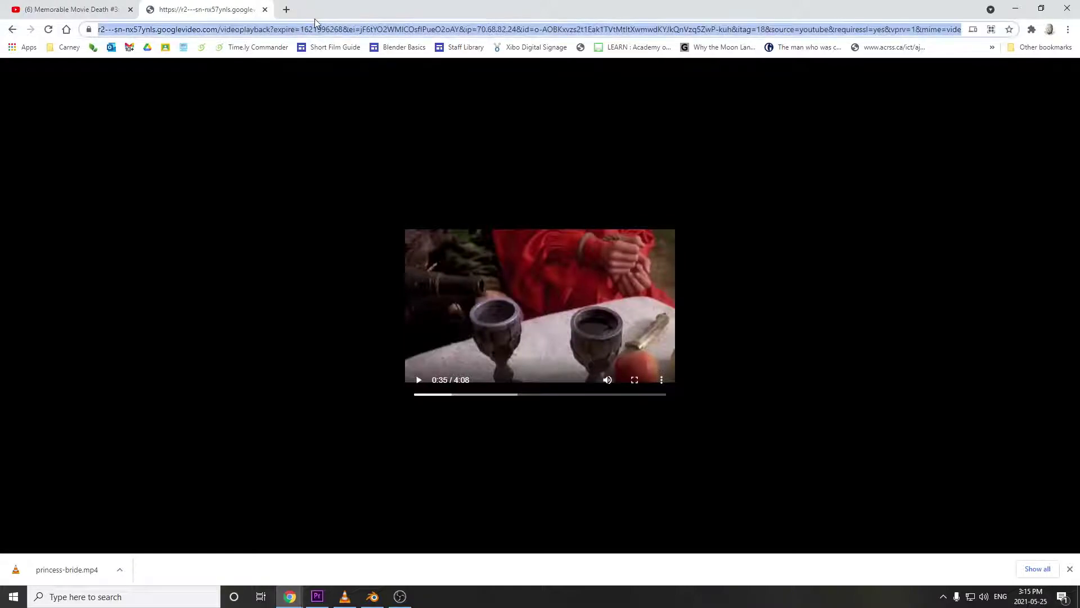
key(ctrl+v)
key(Return)
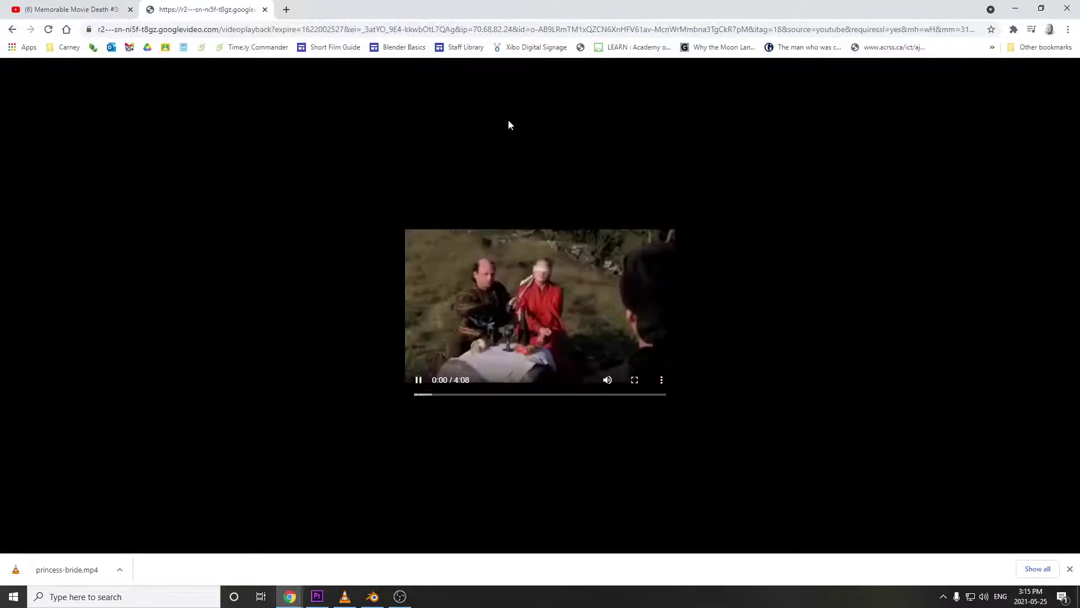
click(416, 382)
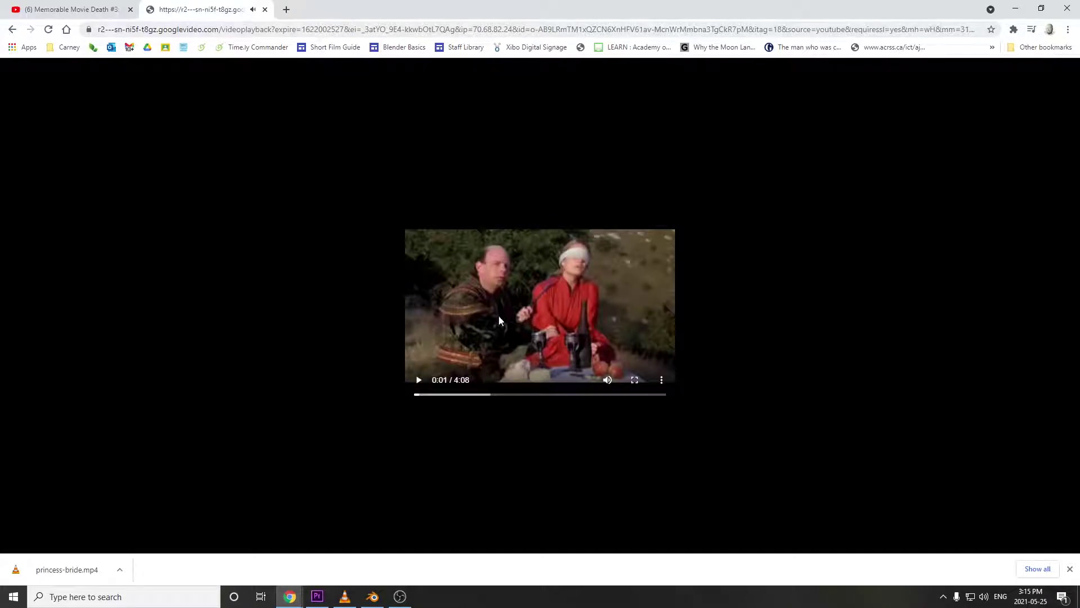
Save the video as princess-bride.mp4.
right_click(521, 277)
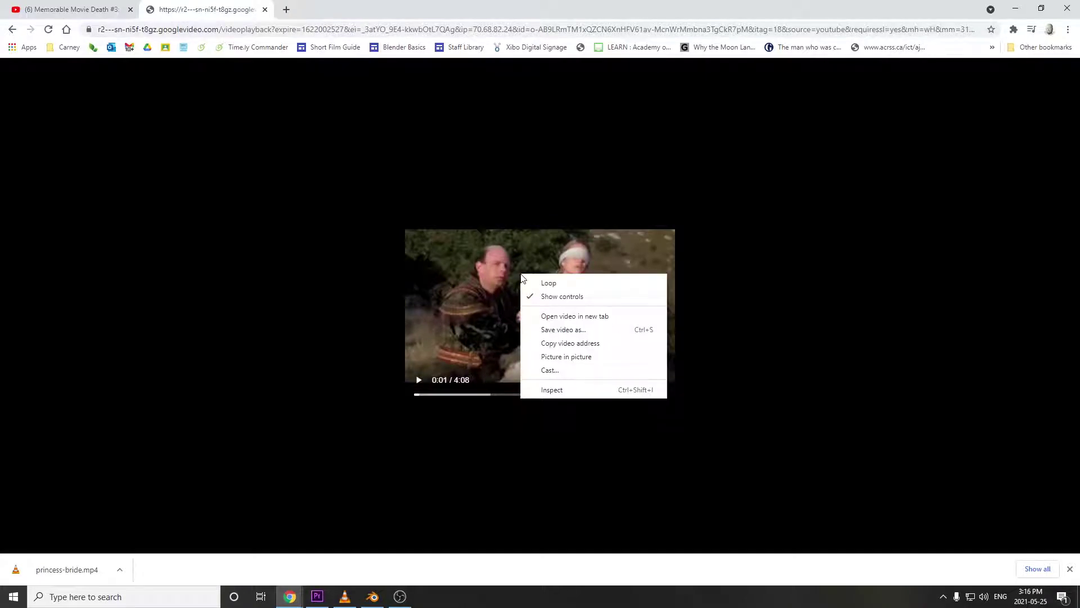
click(569, 330)
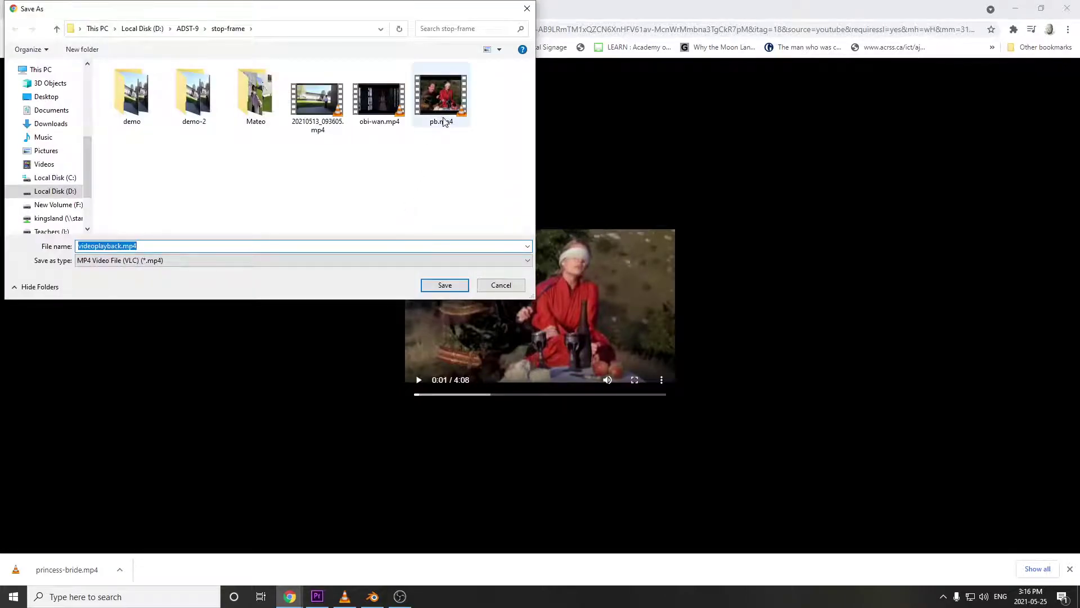
click(108, 246)
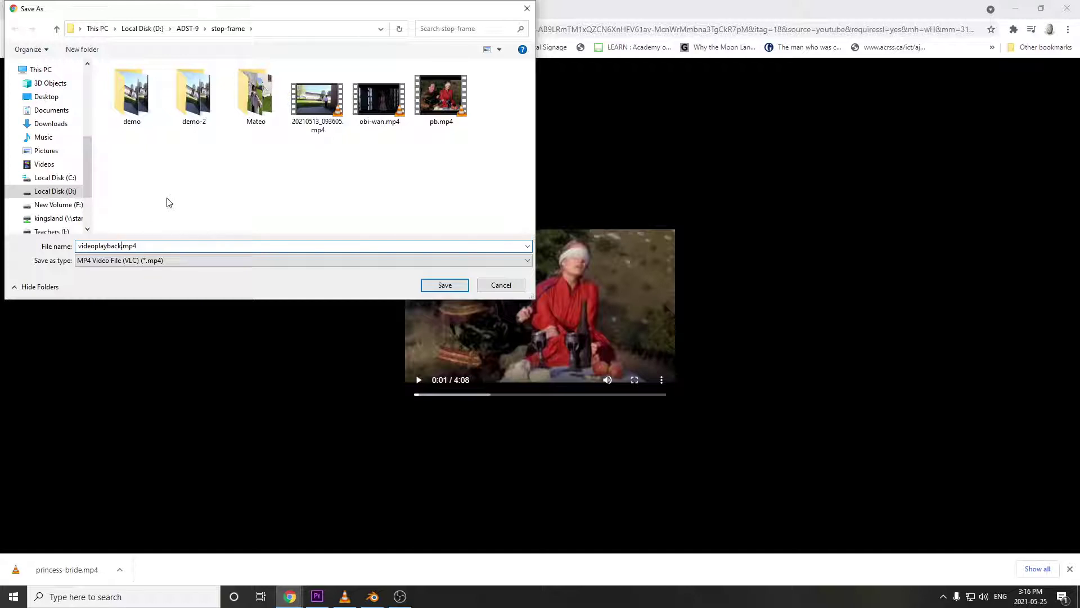
key(BackSpace)
key(BackSpace)
key(BackSpace)
key(BackSpace)
key(BackSpace)
key(BackSpace)
key(BackSpace)
key(BackSpace)
key(BackSpace)
key(BackSpace)
text(princess-bride)
key(Return)
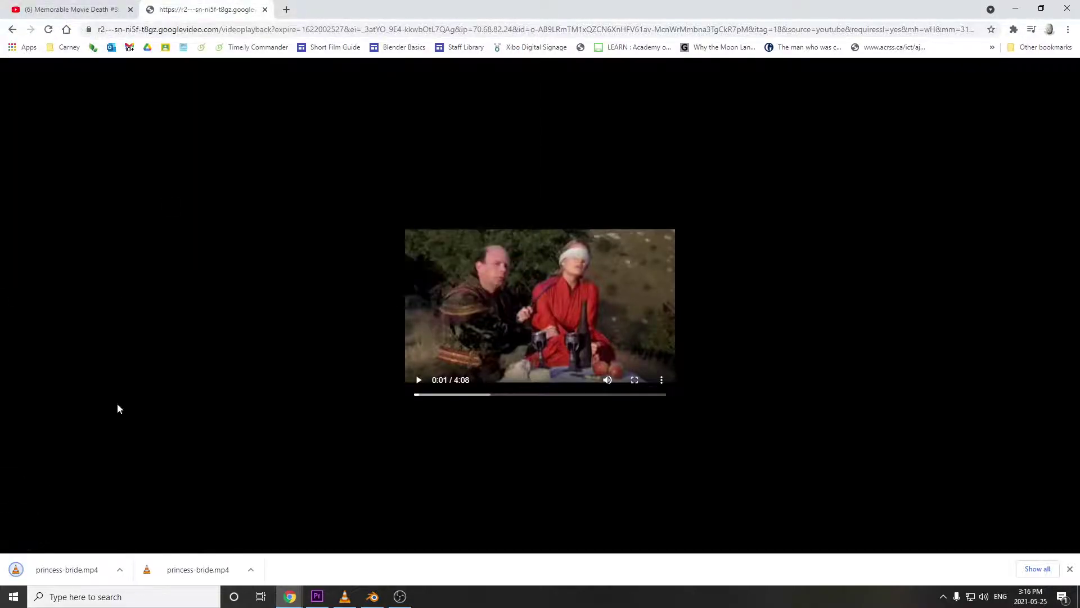
Show the downloaded princess-bride.mp4 in its stop-frame folder and return to Premiere.
click(120, 569)
click(189, 534)
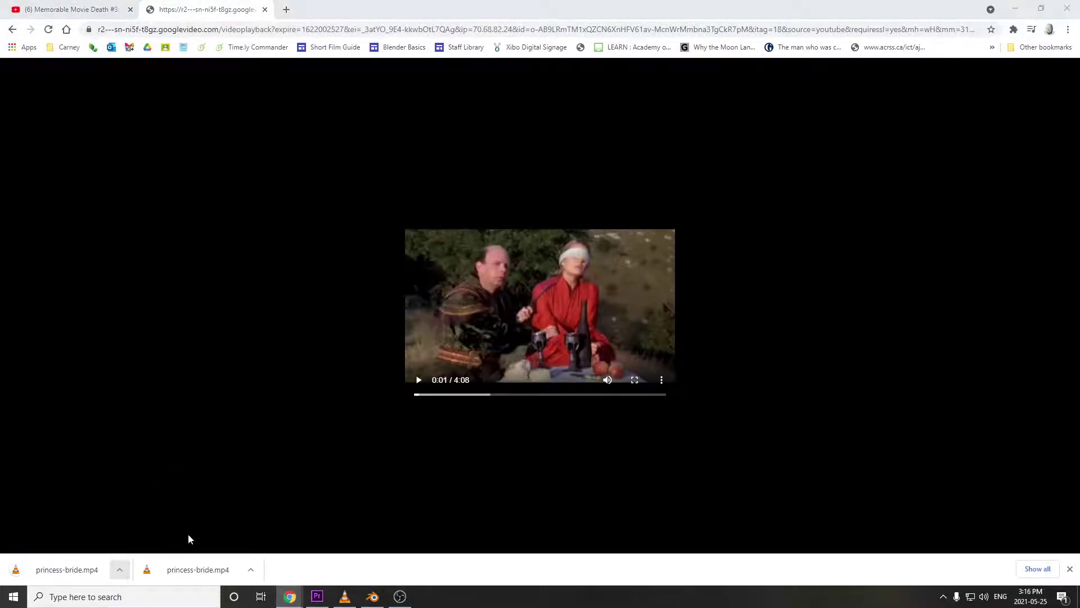
key(super+shift+Right)
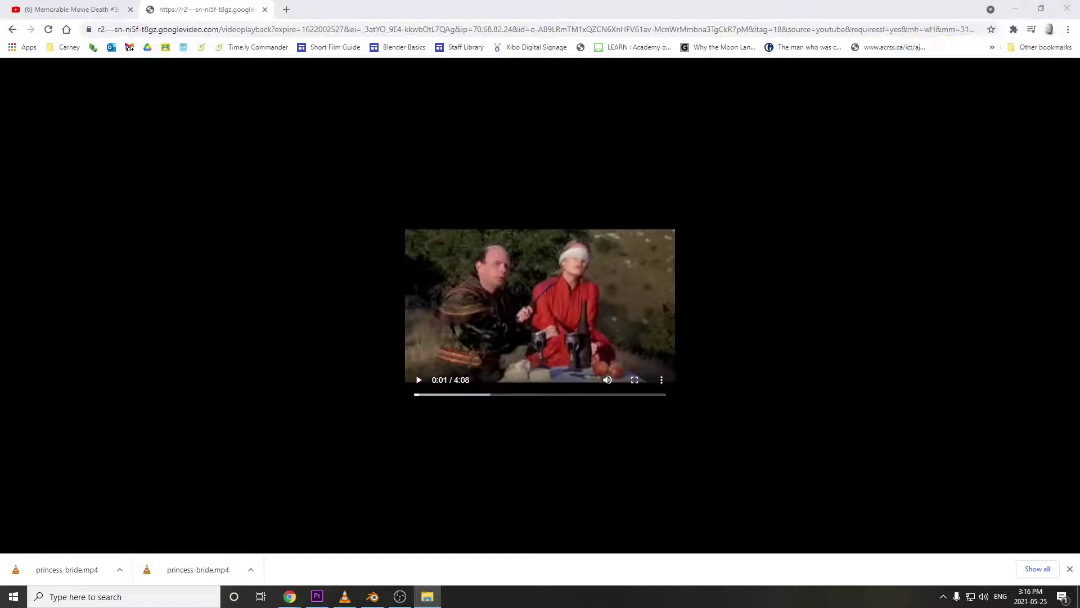
click(1015, 9)
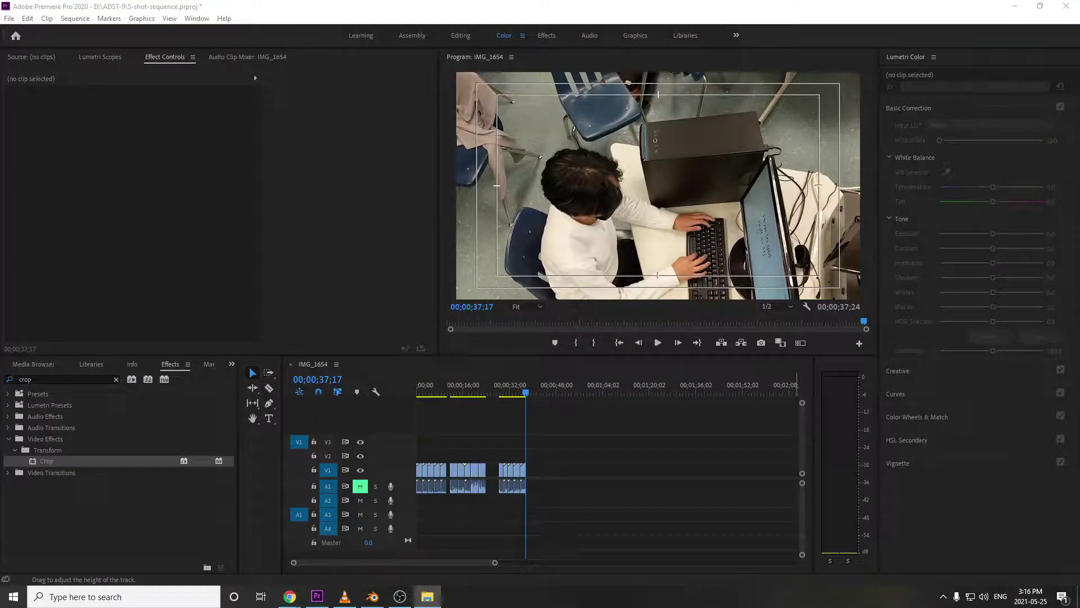
Drag princess-bride.mp4 from the stop-frame folder into the sequence timeline at the playhead.
drag(1077, 34, 956, 43)
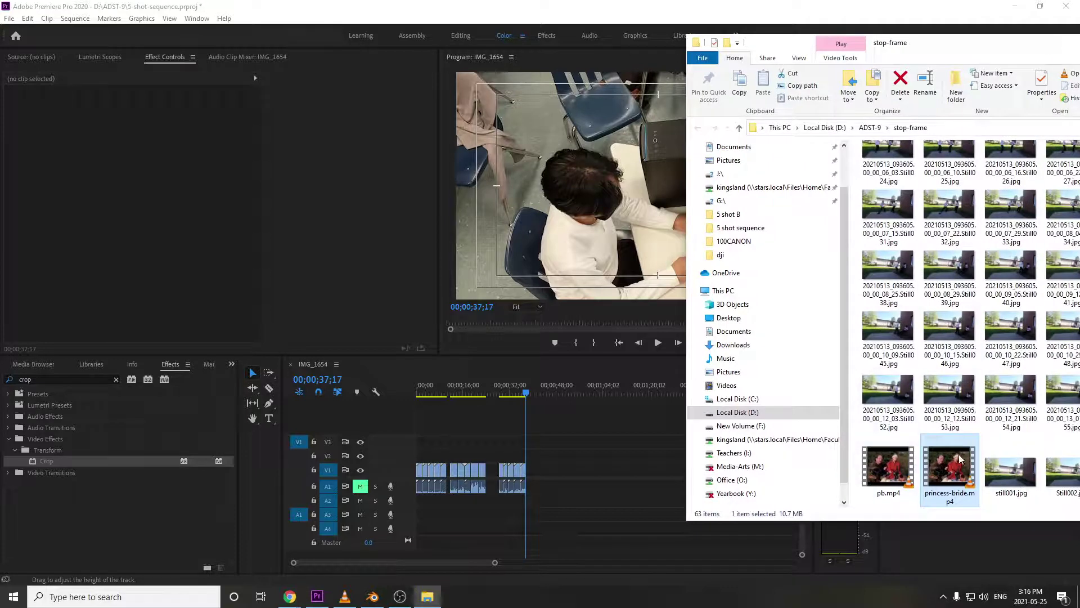
drag(956, 467, 531, 453)
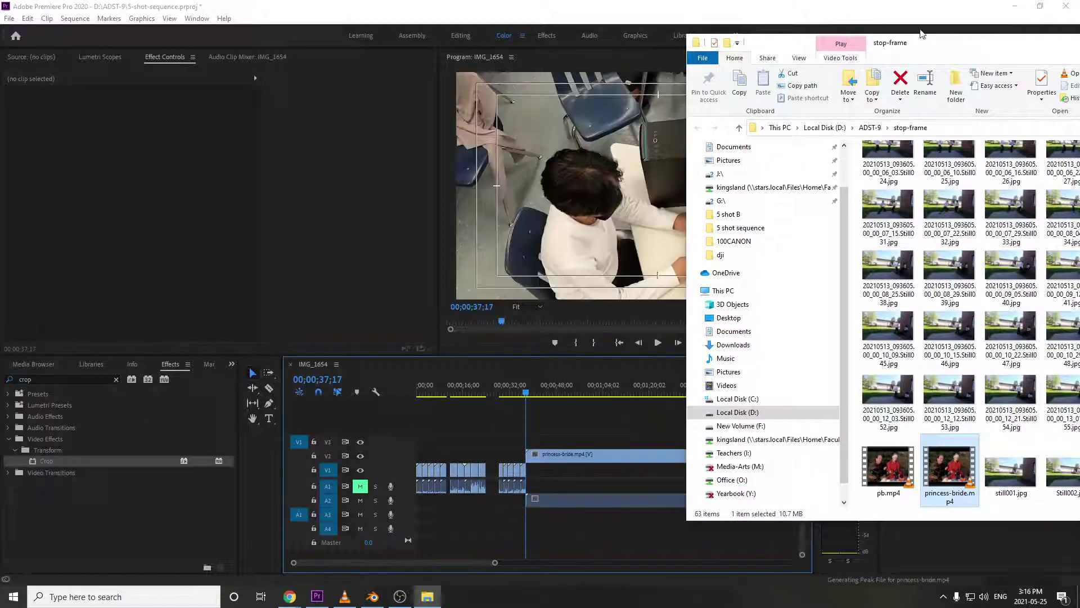
drag(971, 45, 615, 106)
Slide the princess-bride clip about 7 seconds earlier and unlink its audio.
click(881, 107)
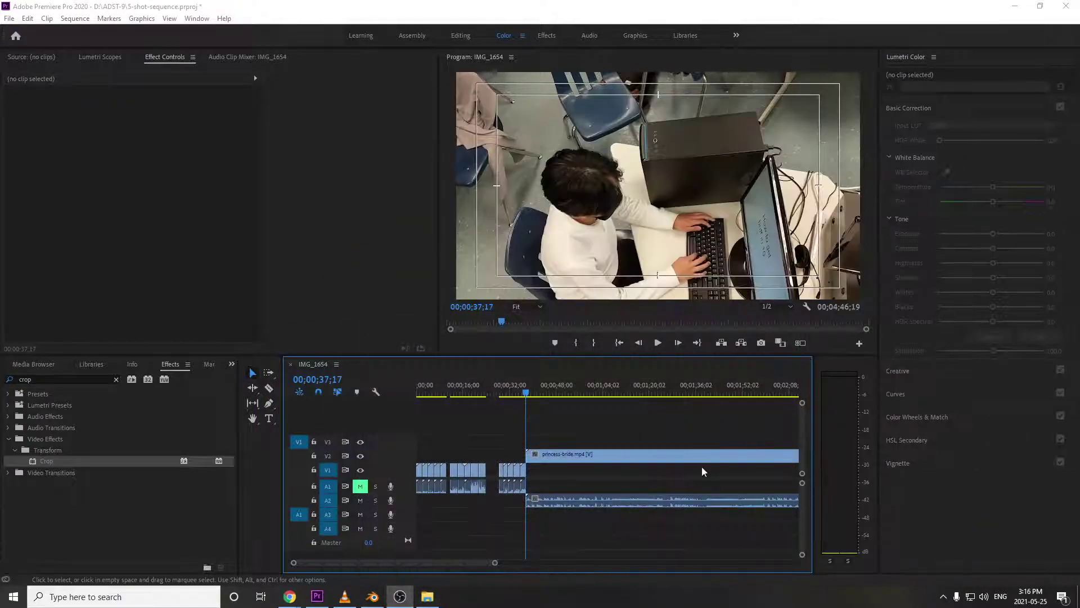
drag(615, 455, 590, 464)
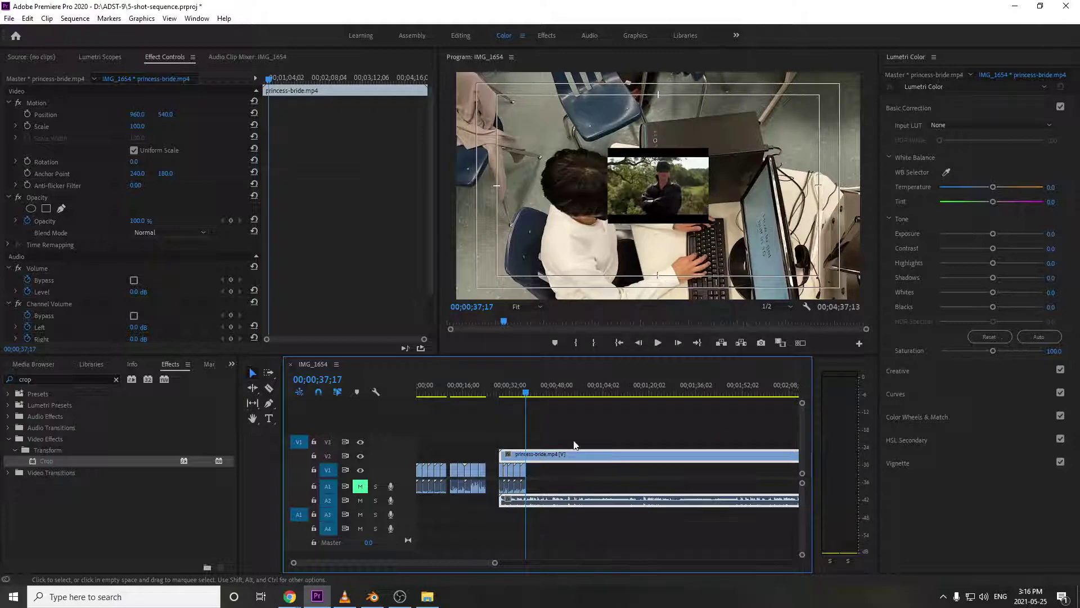
right_click(593, 453)
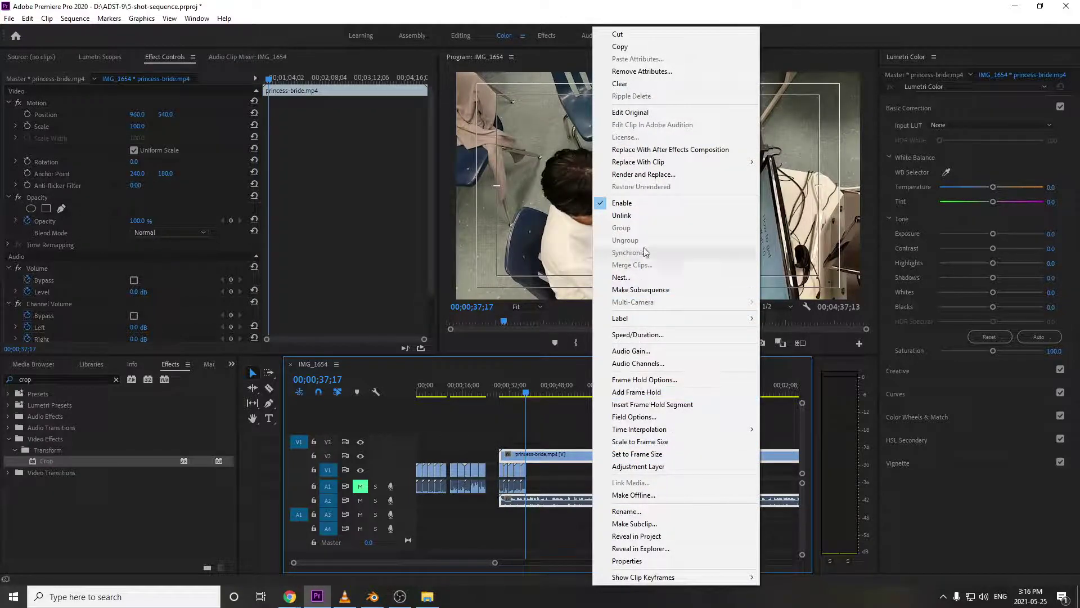
click(640, 214)
Shift the detached audio slightly later and set the playhead to 00;00;31;27.
click(609, 504)
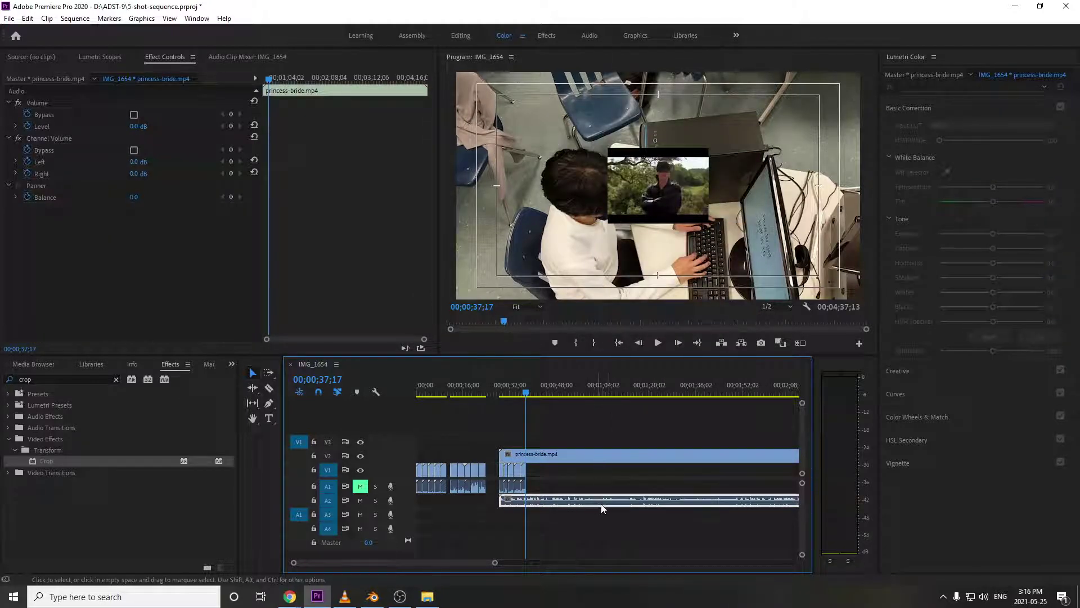
mouse_move(609, 505)
mouse_down()
mouse_move(560, 503)
mouse_move(620, 507)
mouse_up()
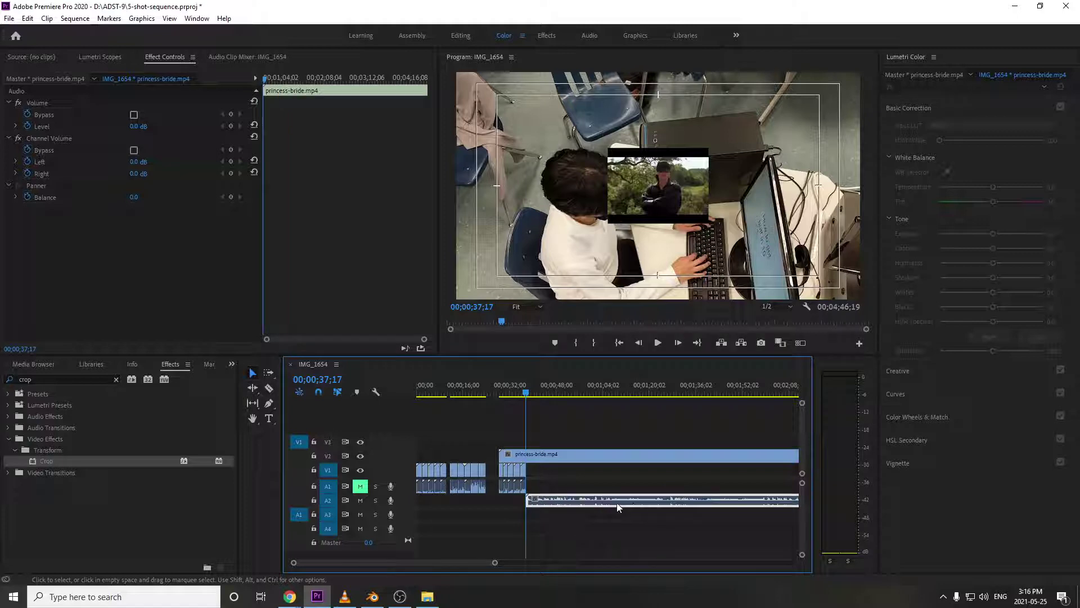
click(613, 454)
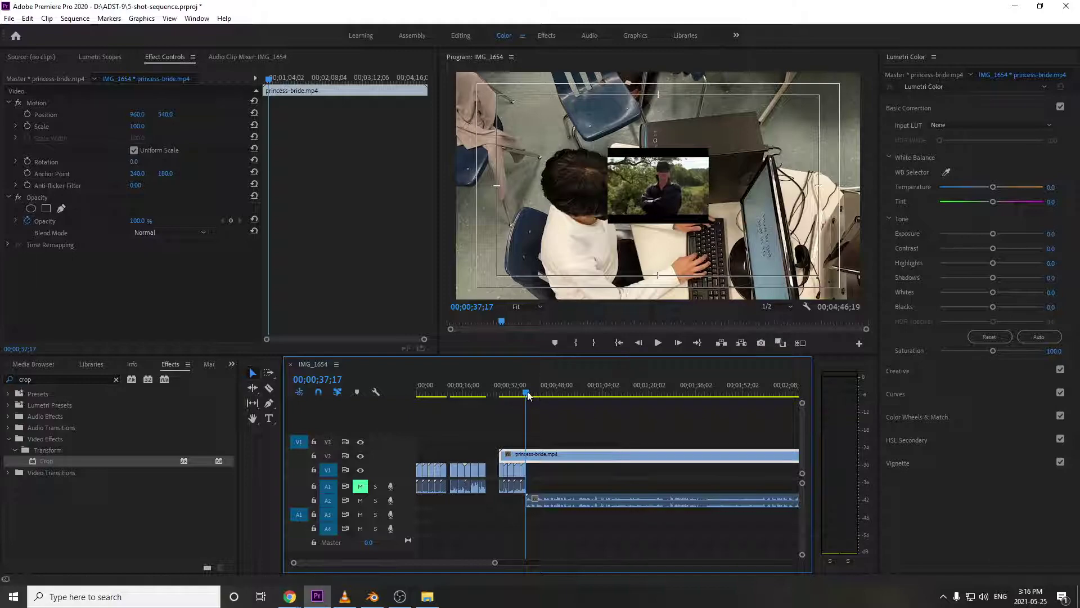
click(510, 389)
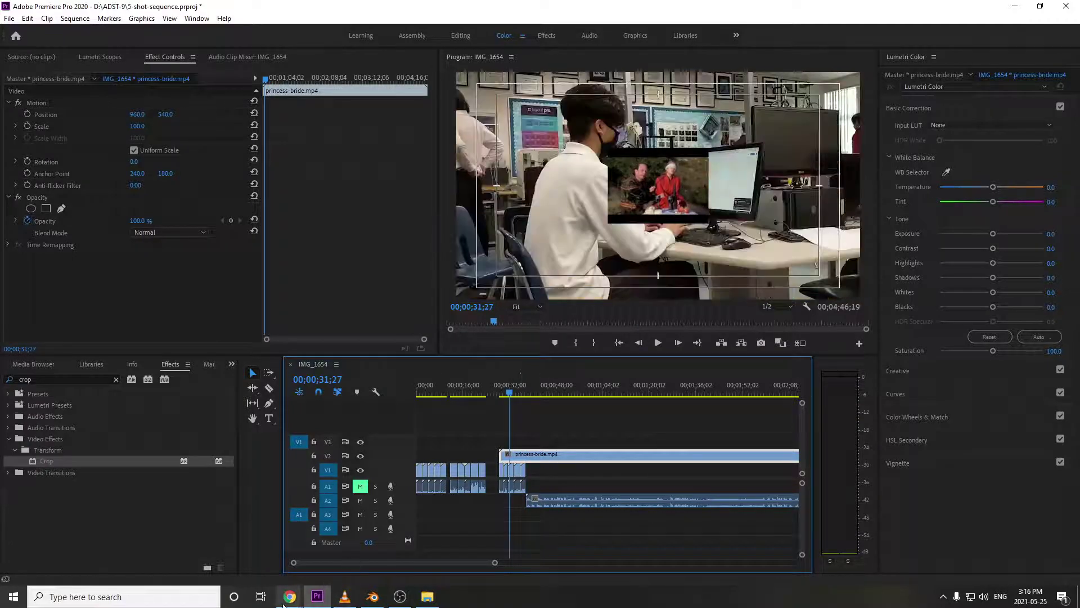
Check princess-bride.mp4's Properties details: 480×360 video, 29.97 fps, 4:08 long.
click(434, 601)
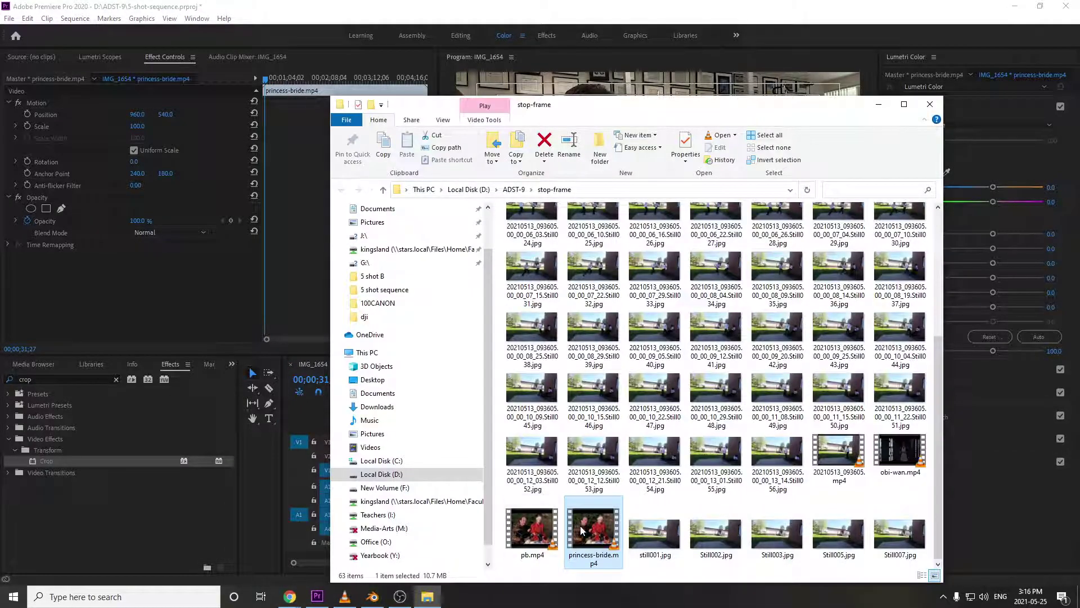
right_click(591, 531)
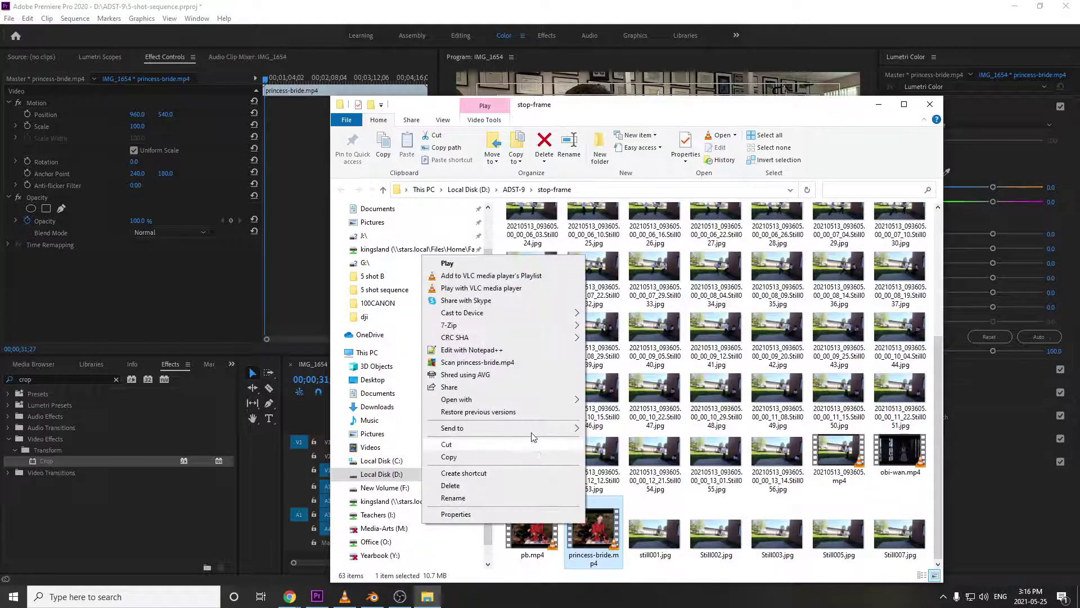
click(495, 514)
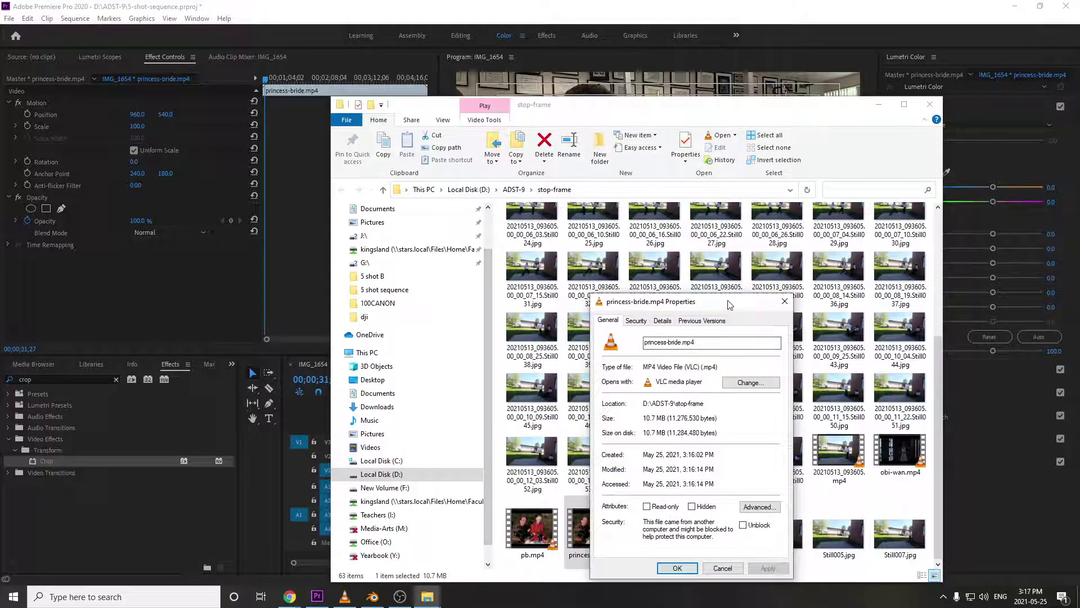
drag(733, 298, 726, 245)
click(656, 269)
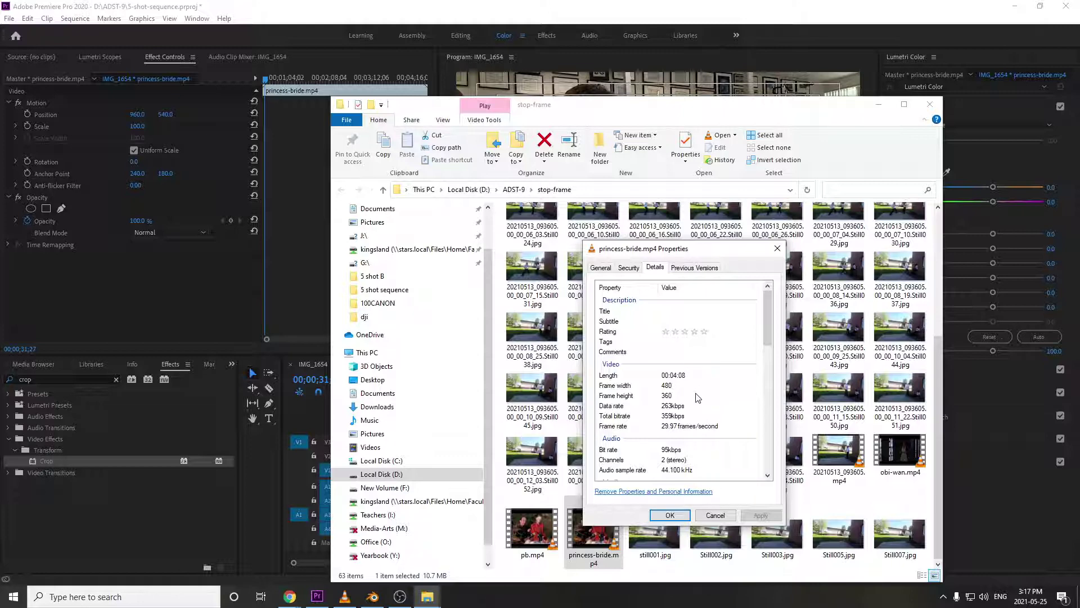
click(715, 516)
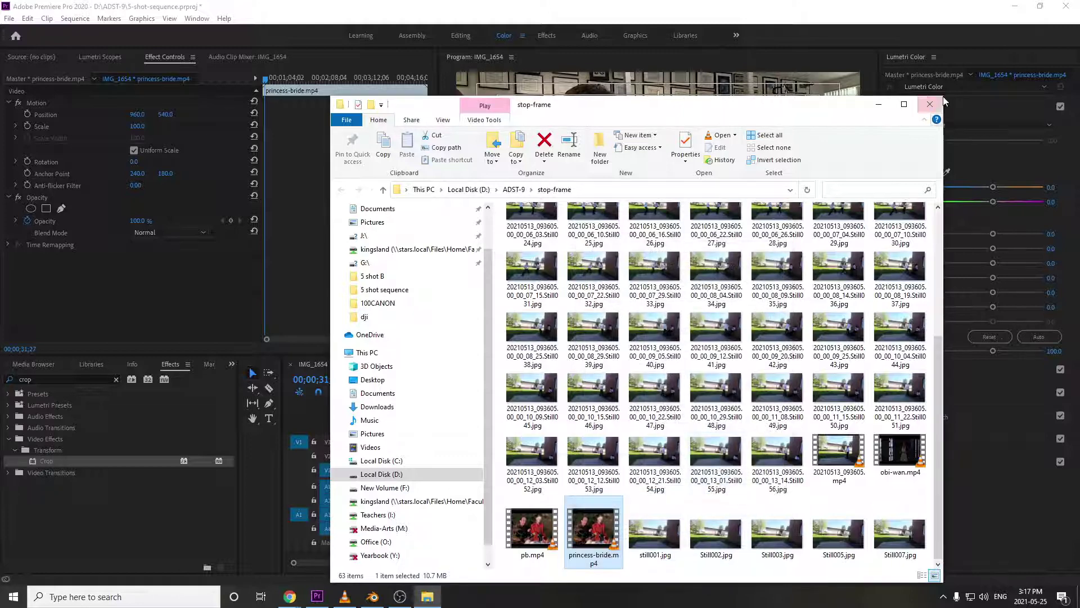
Confirm in Sequence Settings that the sequence is 1920×1080.
click(884, 105)
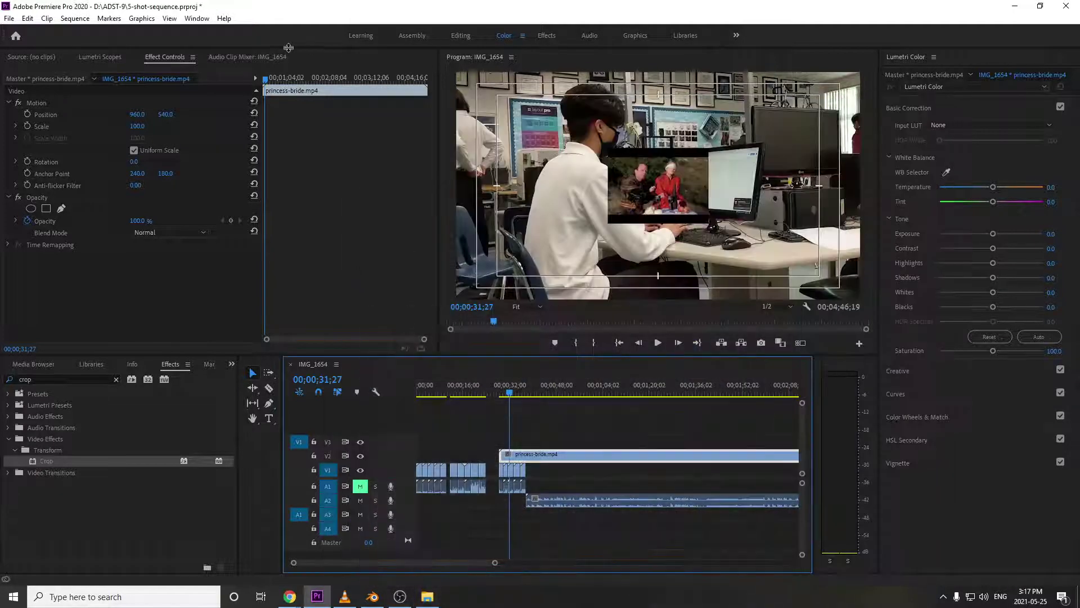
click(82, 19)
click(94, 31)
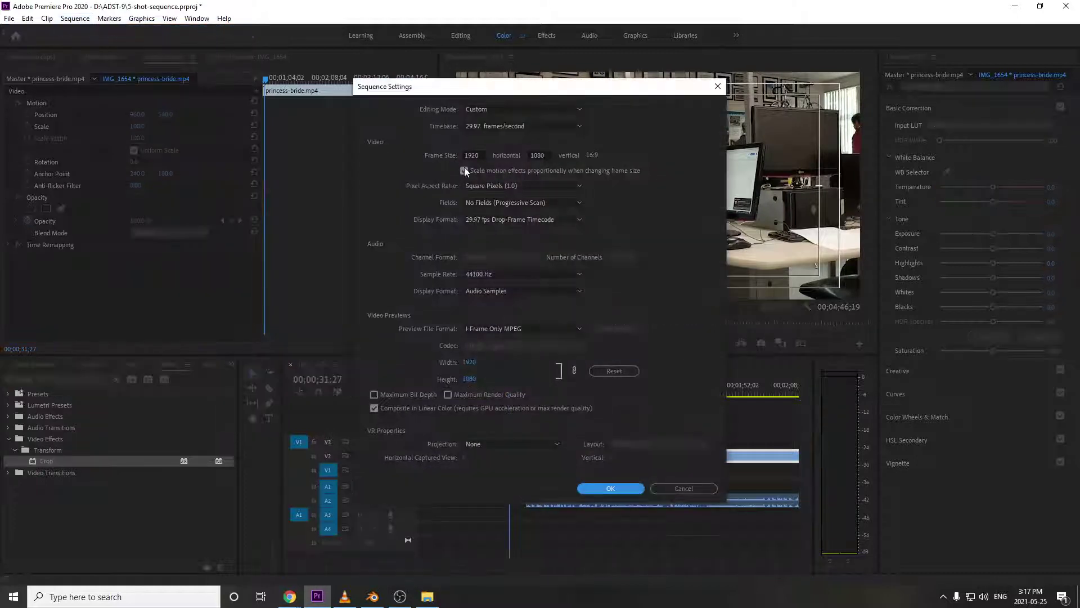
click(693, 487)
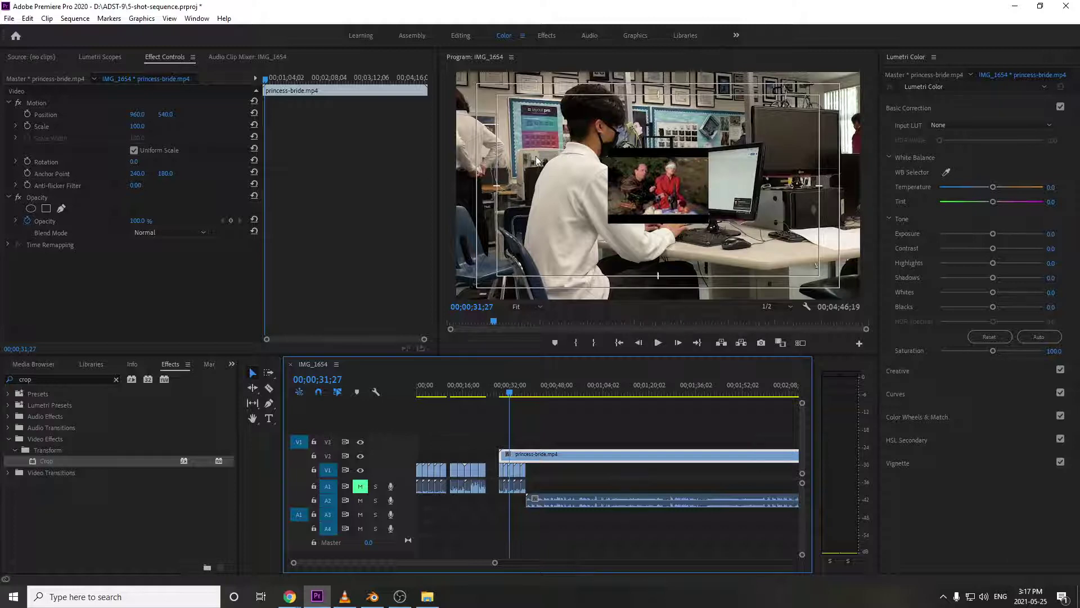
Set the inset's Scale back to 100 in Effect Controls.
drag(139, 128, 135, 129)
click(137, 126)
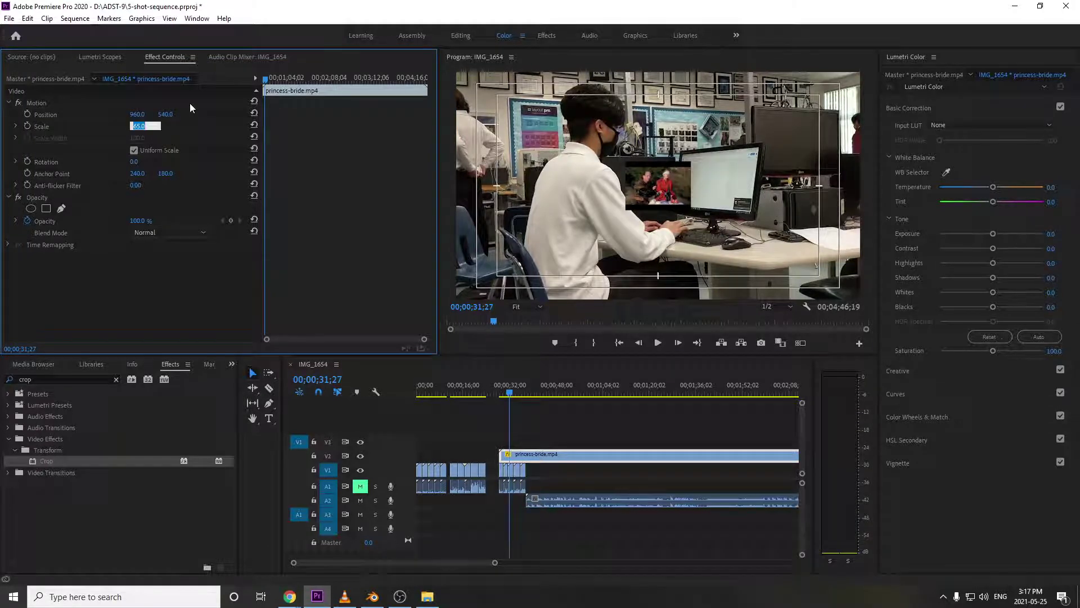
text(100)
key(Return)
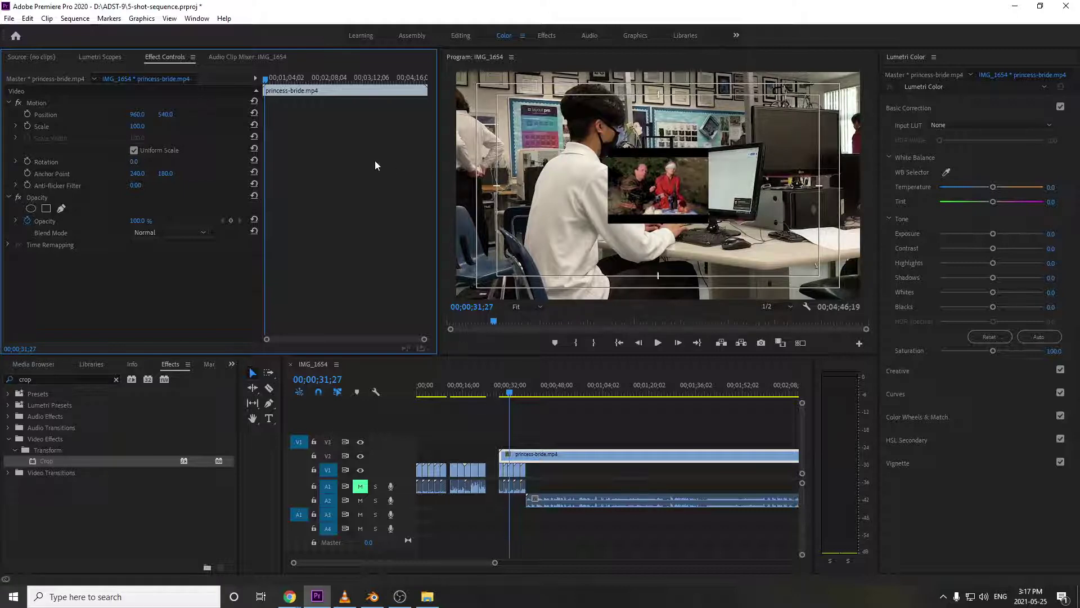
Position the inset at X 1680, Y 141, then preview playback from 00;00;28;01.
drag(165, 114, 6, 114)
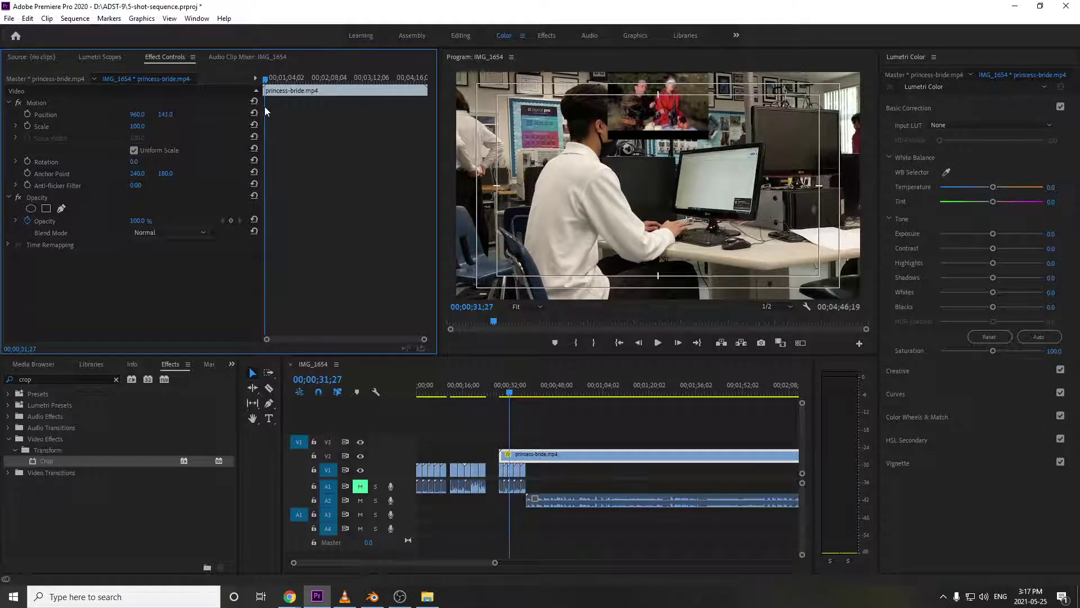
drag(151, 114, 565, 114)
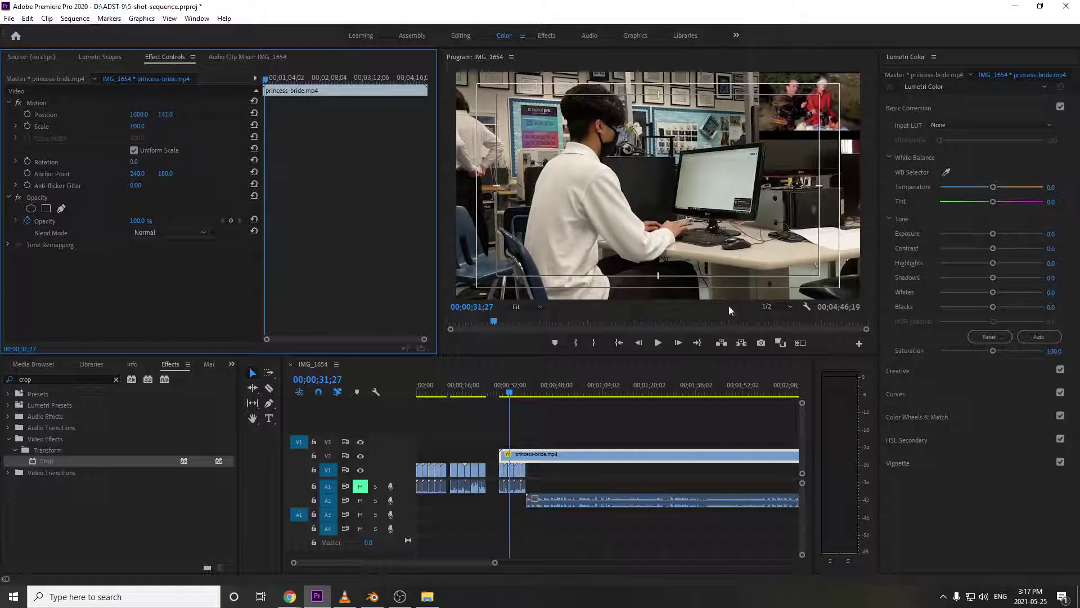
drag(509, 393, 498, 395)
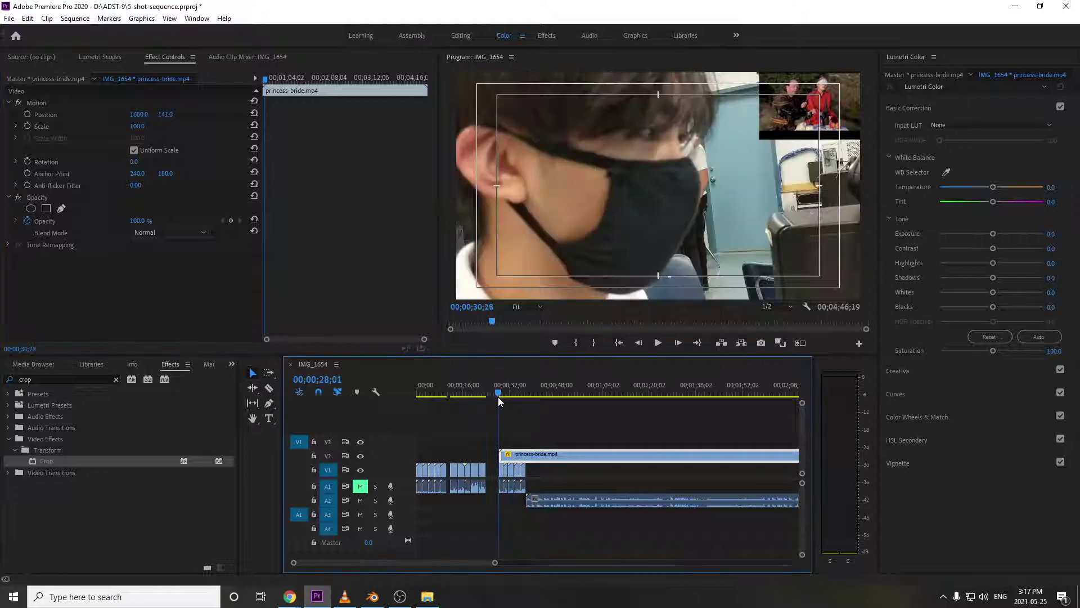
key(space)
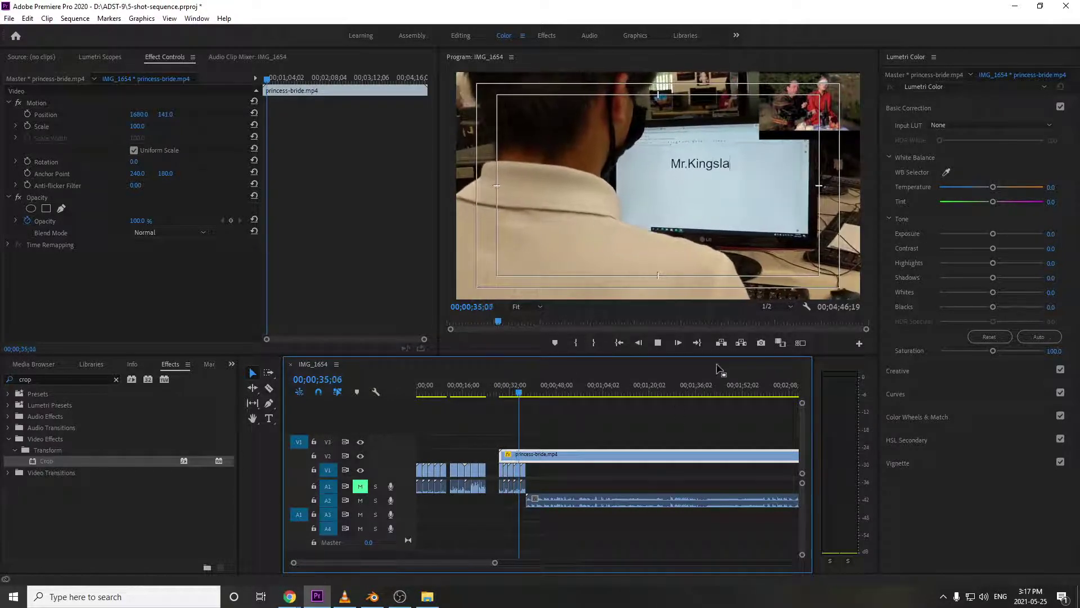
key(space)
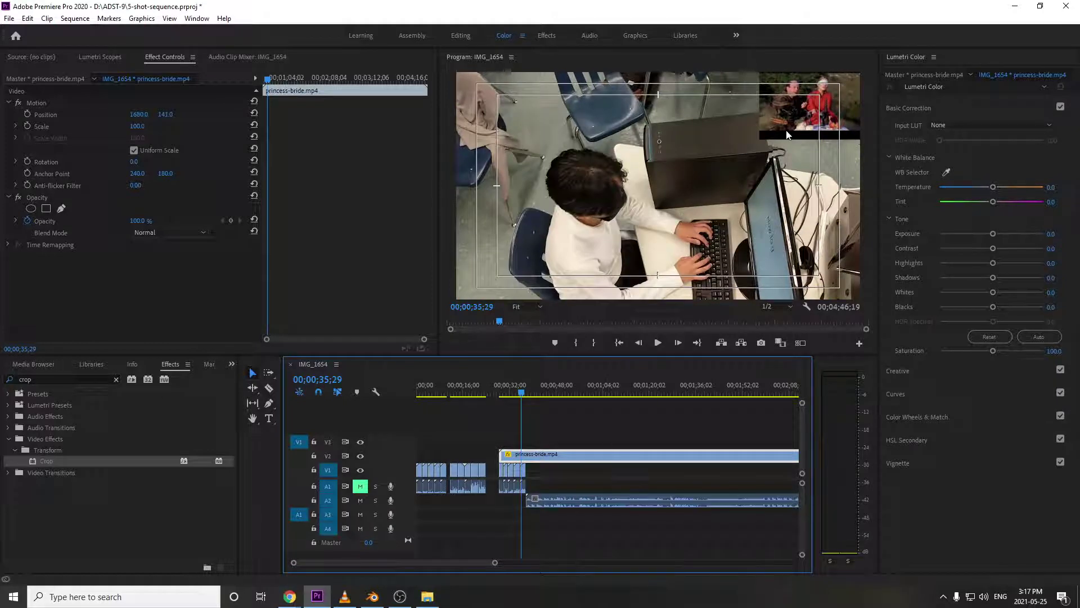
Search Effects for 'crop' and apply the Crop effect to the princess-bride clip.
drag(658, 454, 662, 453)
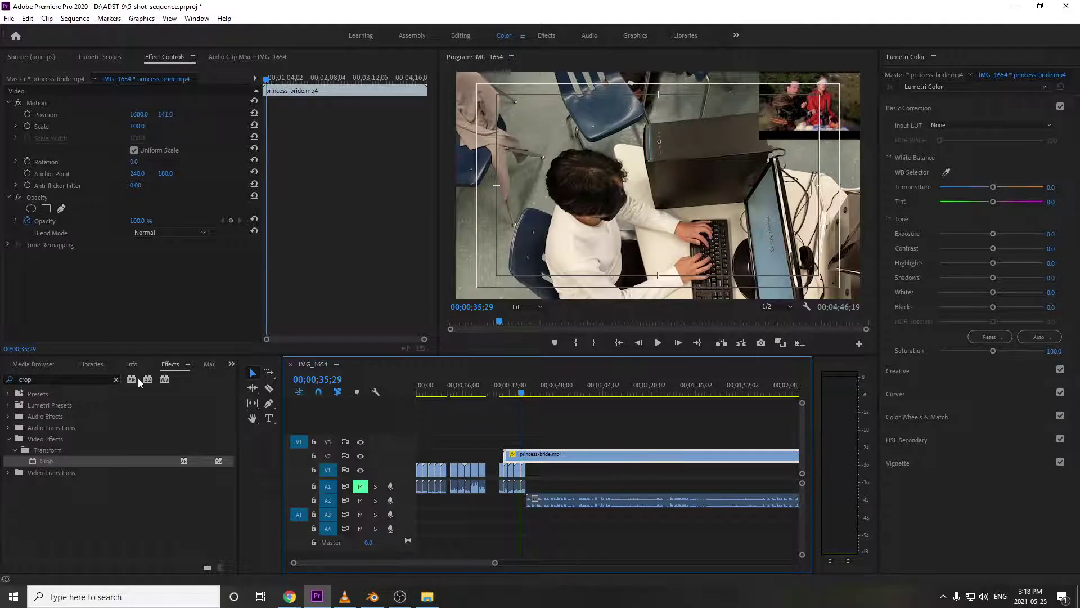
click(77, 384)
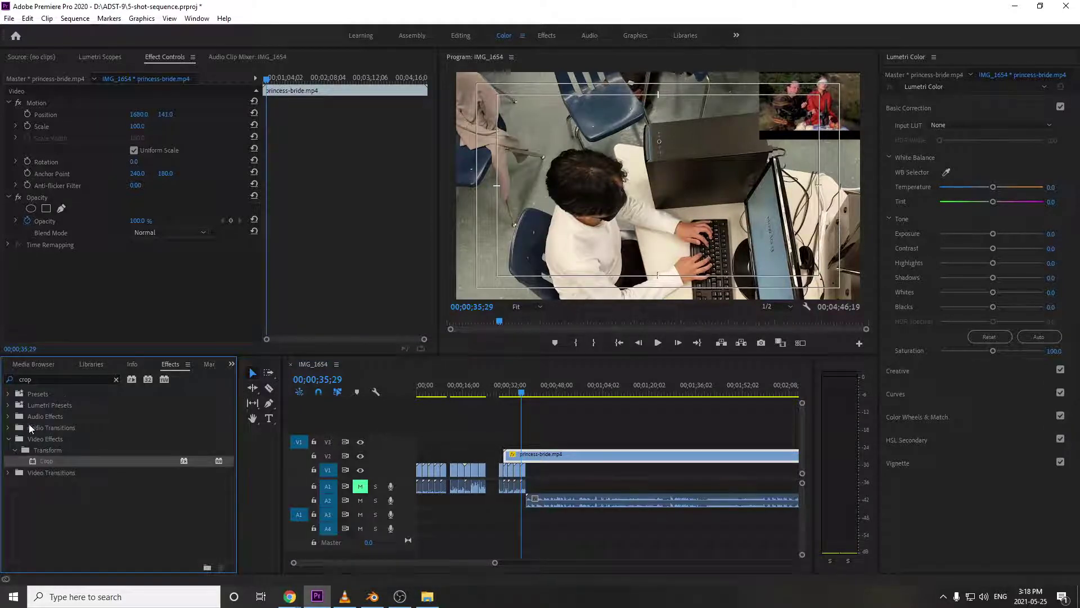
click(116, 380)
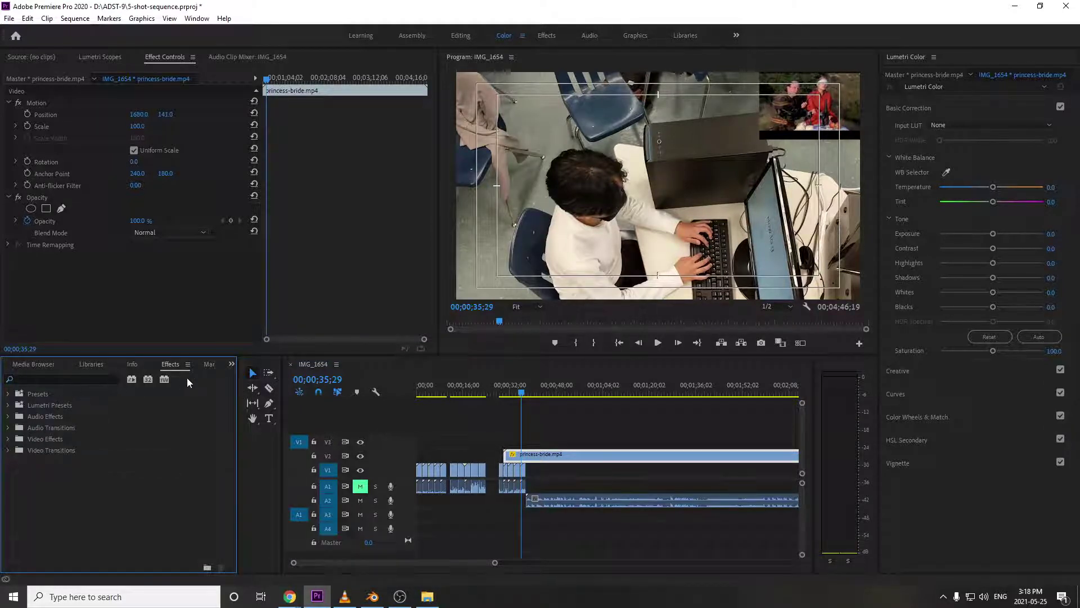
click(61, 381)
text(crop)
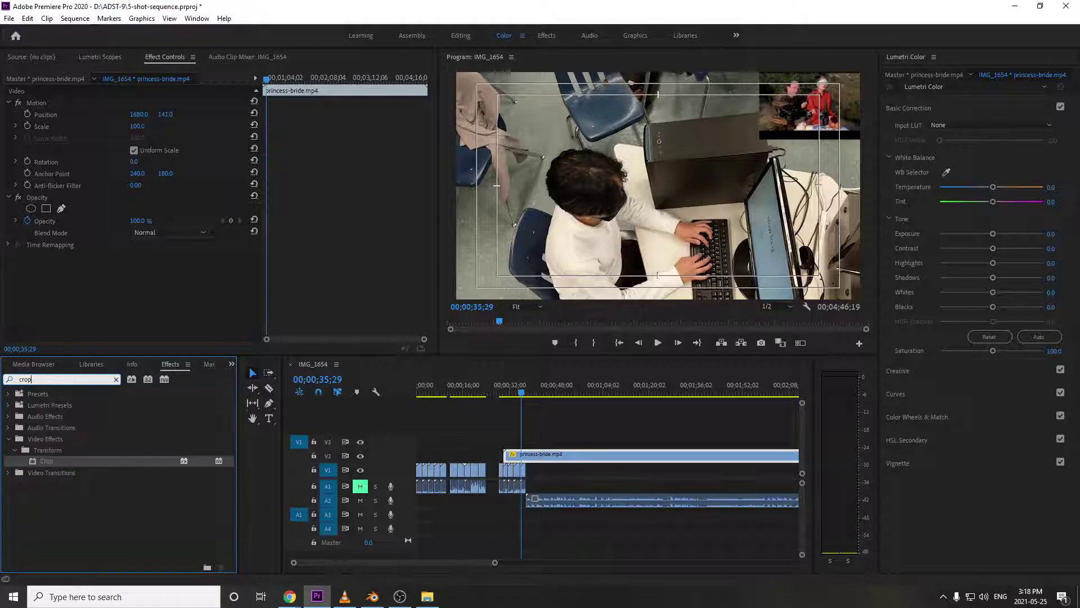
drag(45, 462, 582, 458)
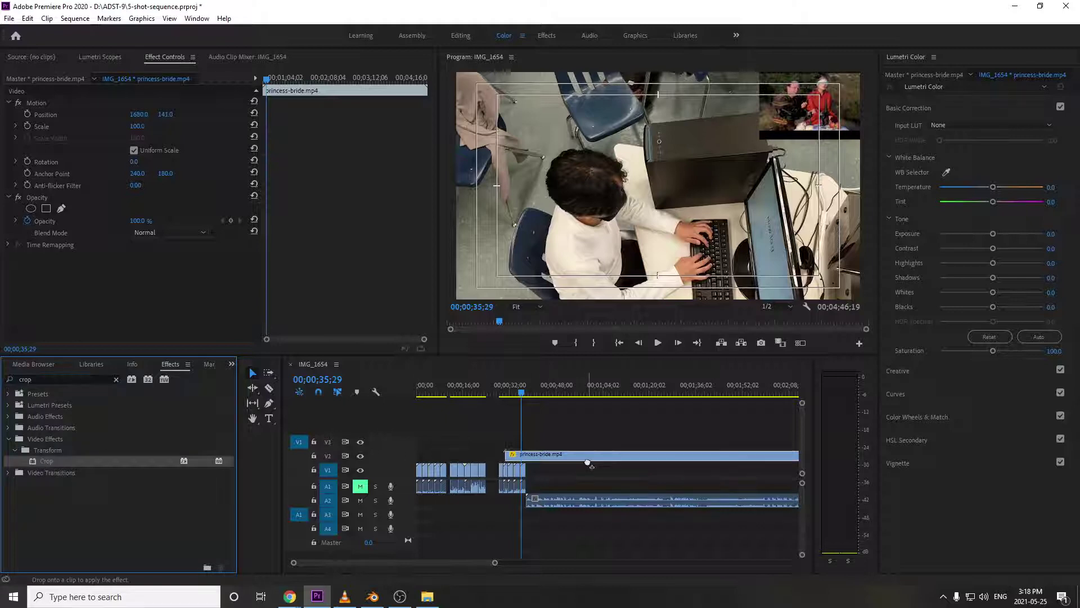
click(117, 380)
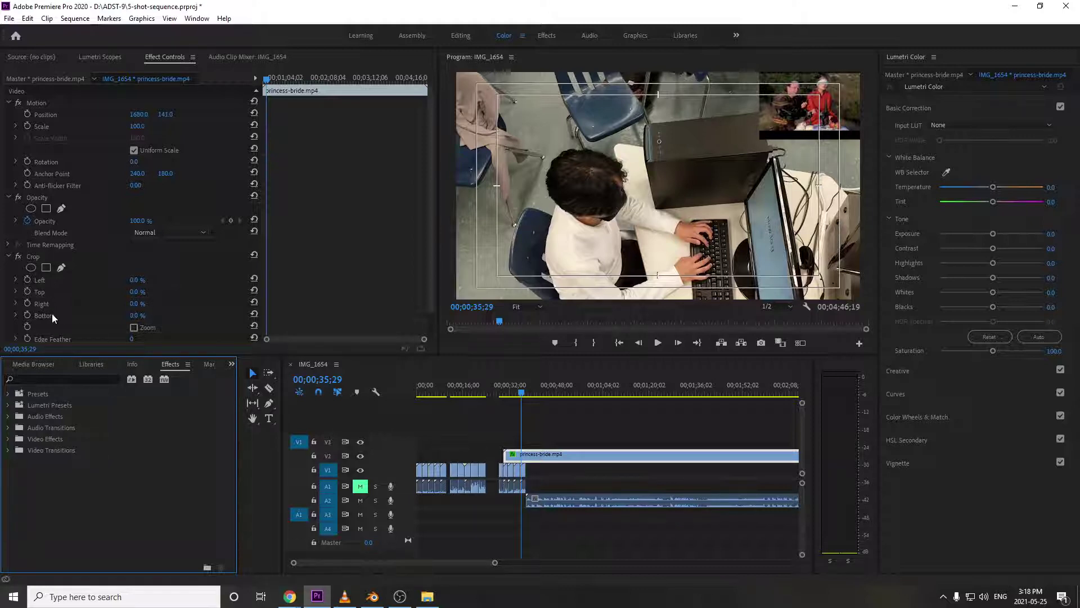
Set the Crop Bottom value to 11.5% in Effect Controls.
drag(139, 315, 153, 315)
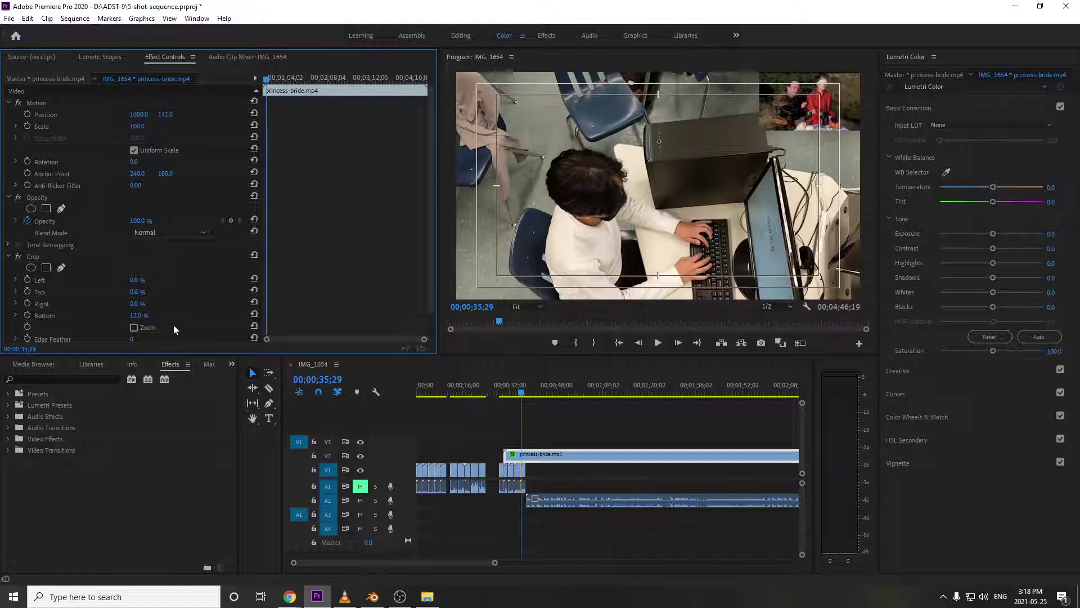
click(139, 316)
text(11.5)
key(Return)
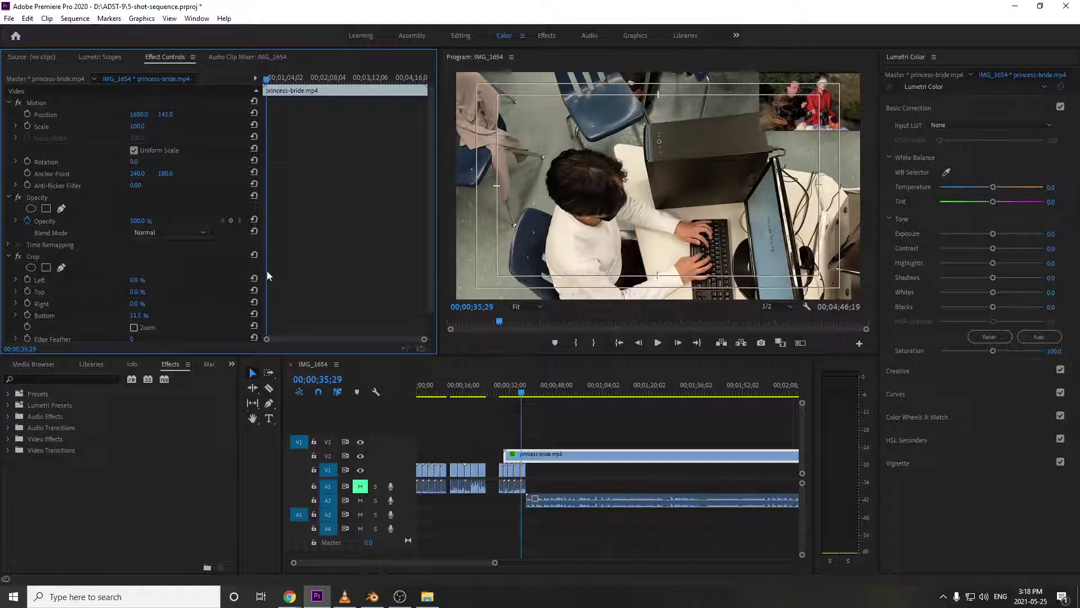